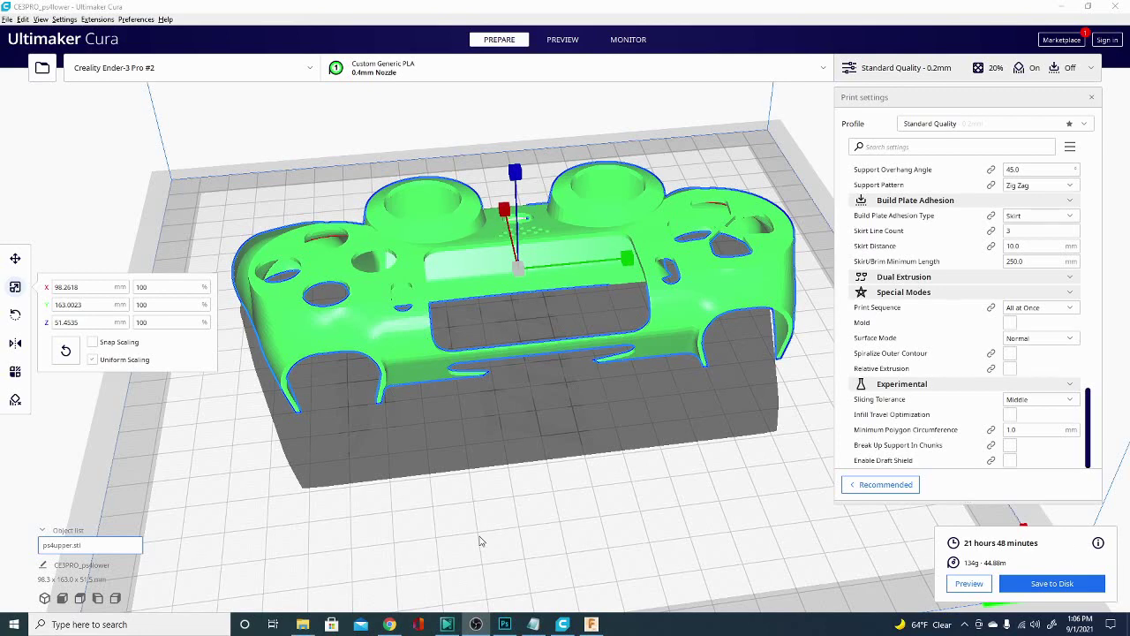
Step: Examine the controller shell model on the build plate from the front, back, side and underside, including its overhang areas
{"action": "right_click_drag", "start_coordinate": [423, 415], "coordinate": [454, 347]}
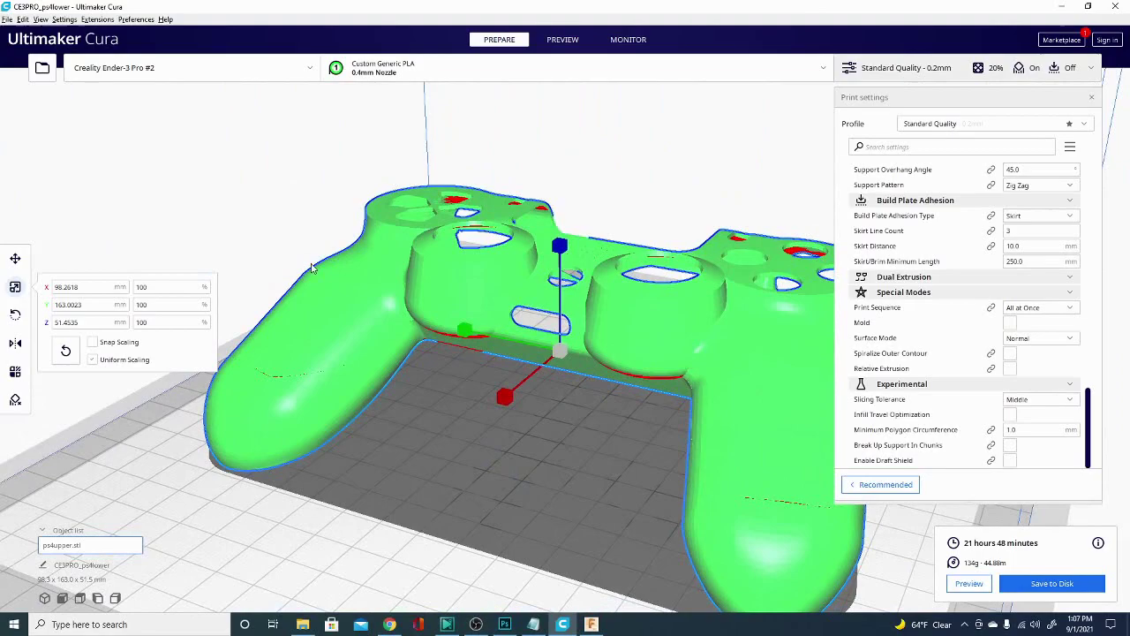
{"action": "right_click_drag", "start_coordinate": [545, 492], "coordinate": [257, 500]}
{"action": "right_click_drag", "start_coordinate": [499, 435], "coordinate": [526, 376]}
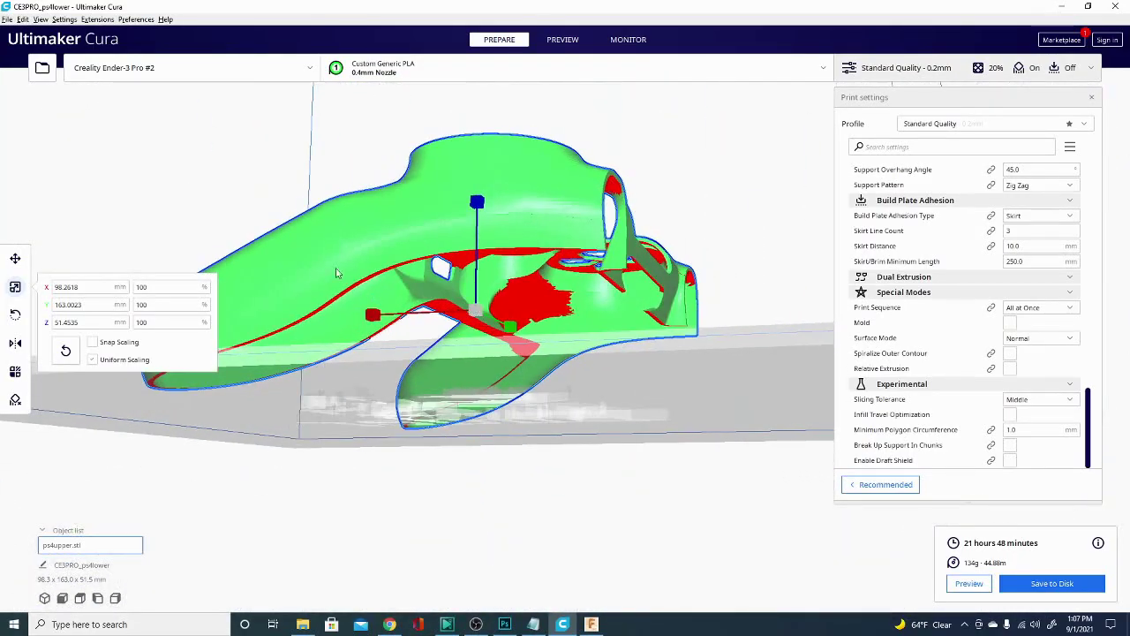
{"action": "right_click_drag", "start_coordinate": [632, 285], "coordinate": [377, 270]}
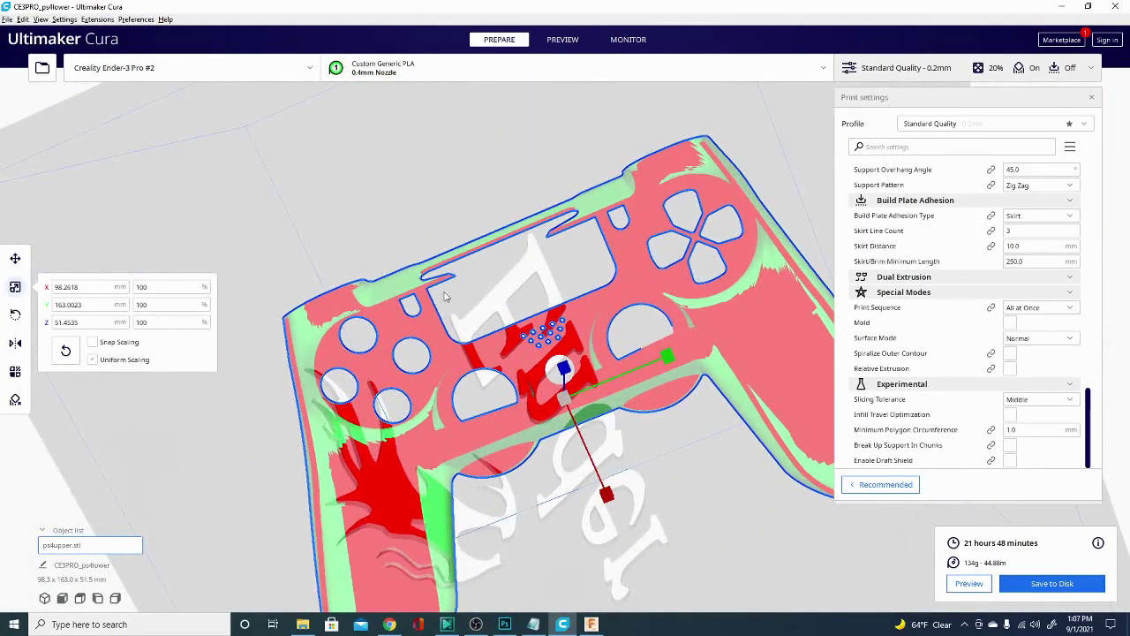
{"action": "right_click_drag", "start_coordinate": [299, 218], "coordinate": [585, 218]}
{"action": "right_click_drag", "start_coordinate": [496, 252], "coordinate": [410, 324]}
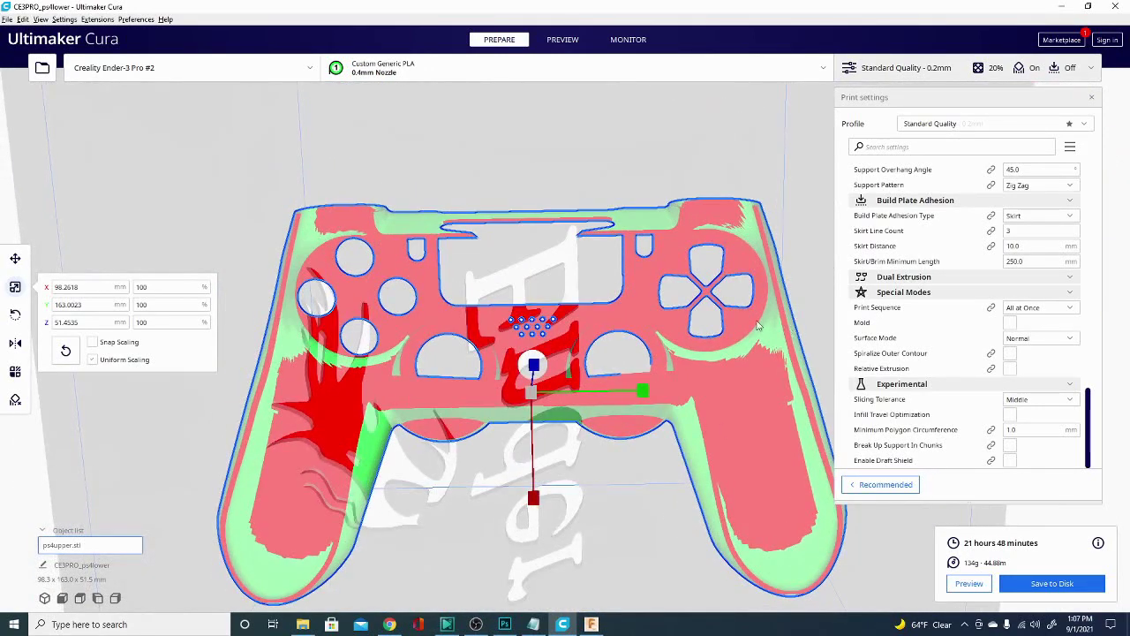
{"action": "right_click_drag", "start_coordinate": [470, 331], "coordinate": [499, 300]}
{"action": "right_click_drag", "start_coordinate": [667, 415], "coordinate": [642, 373]}
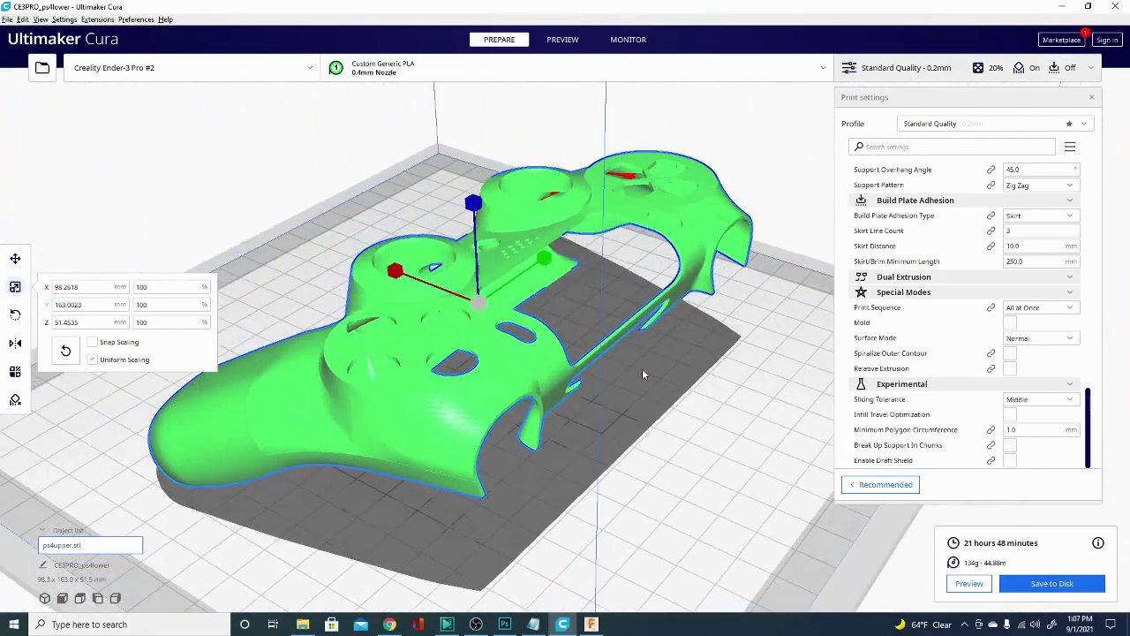
Step: Show the sliced layer preview of the controller shell and examine its normal supports from several angles
{"action": "left_click", "coordinate": [560, 37]}
{"action": "right_click", "coordinate": [561, 38]}
{"action": "left_click", "coordinate": [560, 41]}
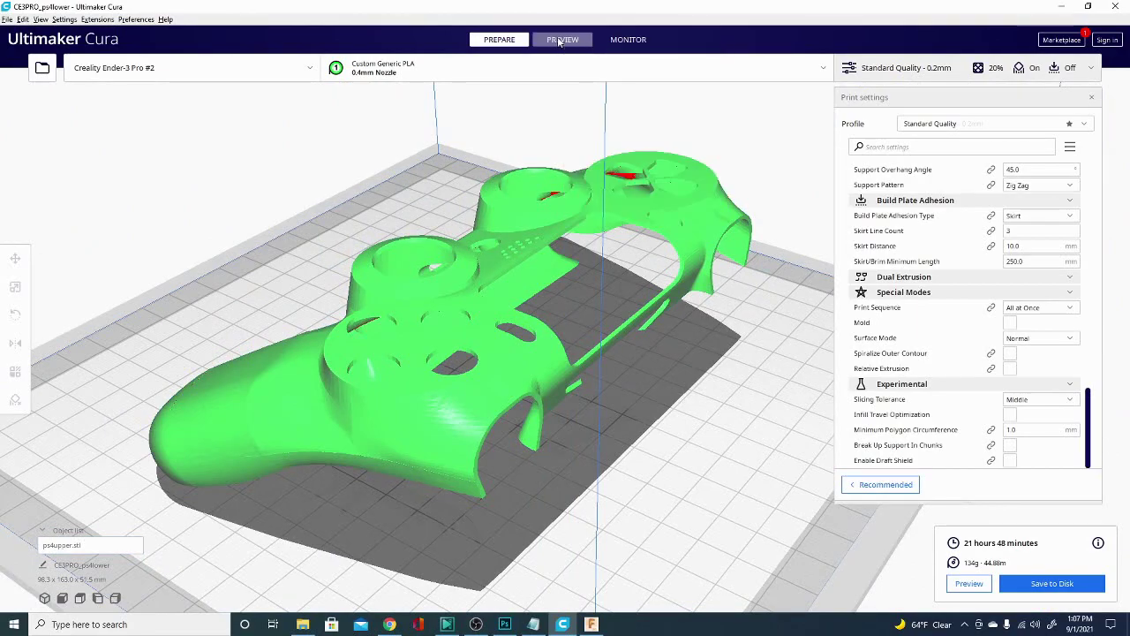
{"action": "left_click", "coordinate": [561, 40]}
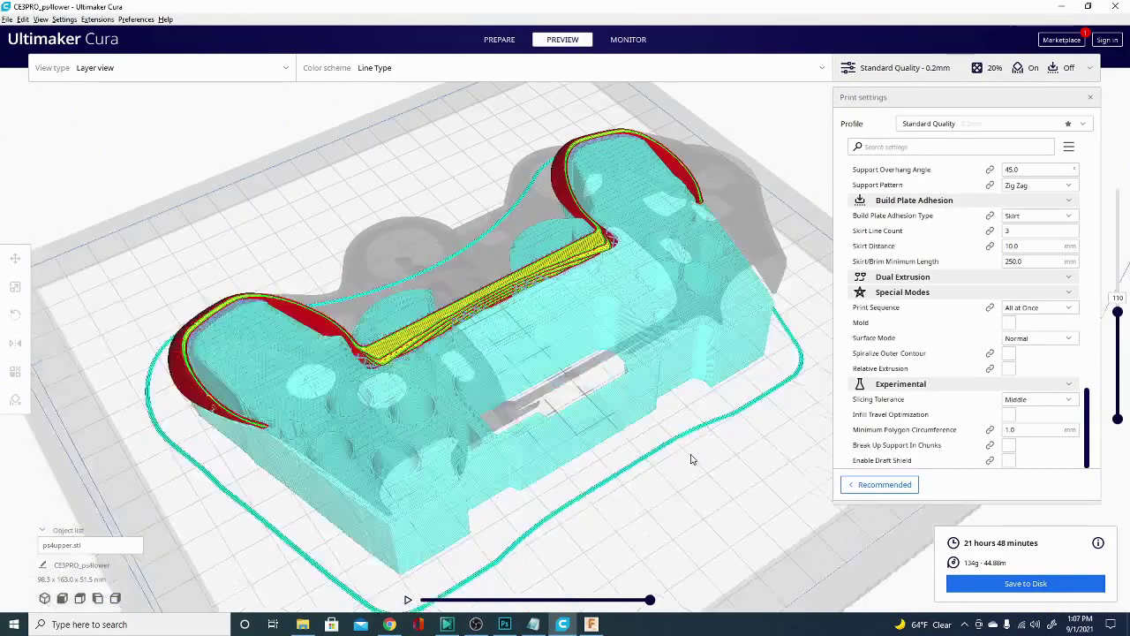
{"action": "right_click_drag", "start_coordinate": [692, 458], "coordinate": [470, 463]}
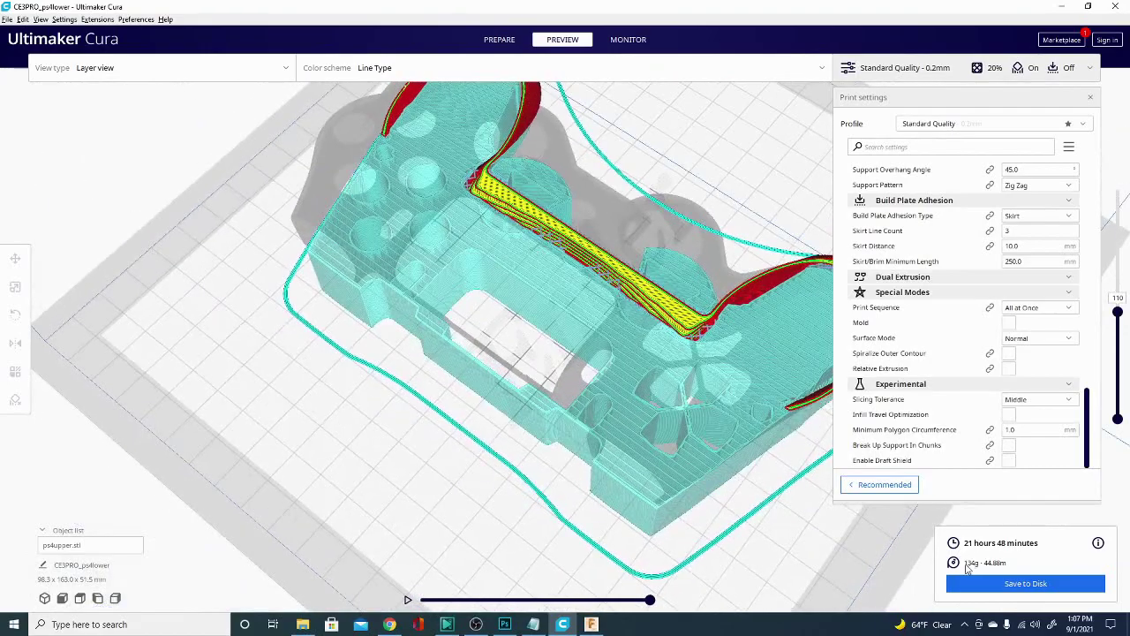
{"action": "right_click_drag", "start_coordinate": [324, 438], "coordinate": [472, 404]}
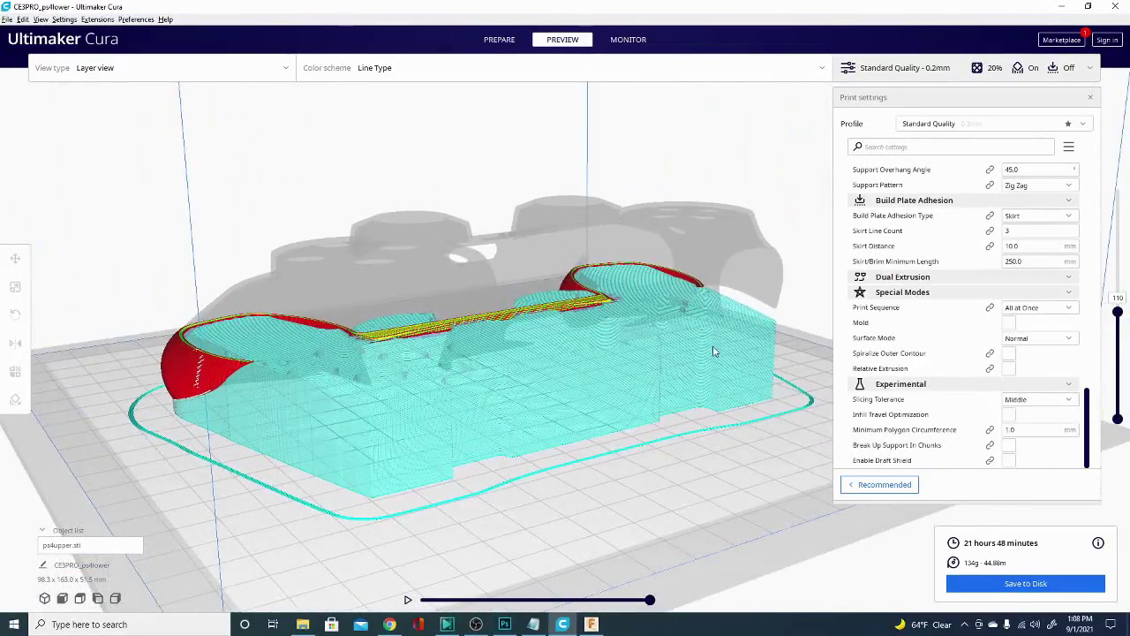
{"action": "right_click_drag", "start_coordinate": [713, 351], "coordinate": [472, 340]}
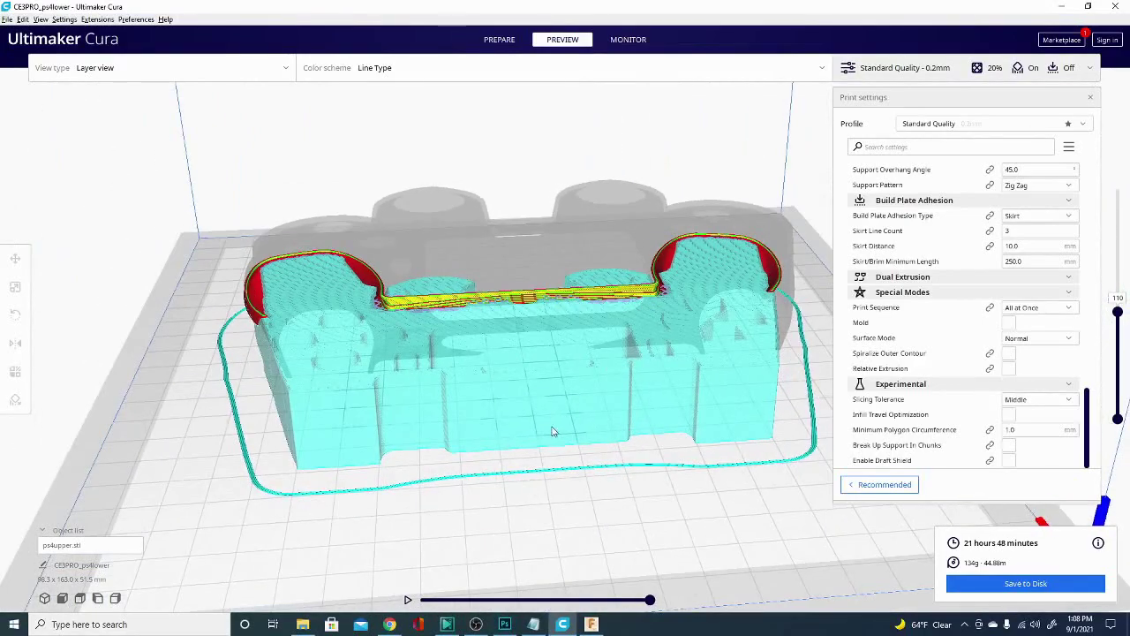
{"action": "right_click_drag", "start_coordinate": [565, 533], "coordinate": [588, 510]}
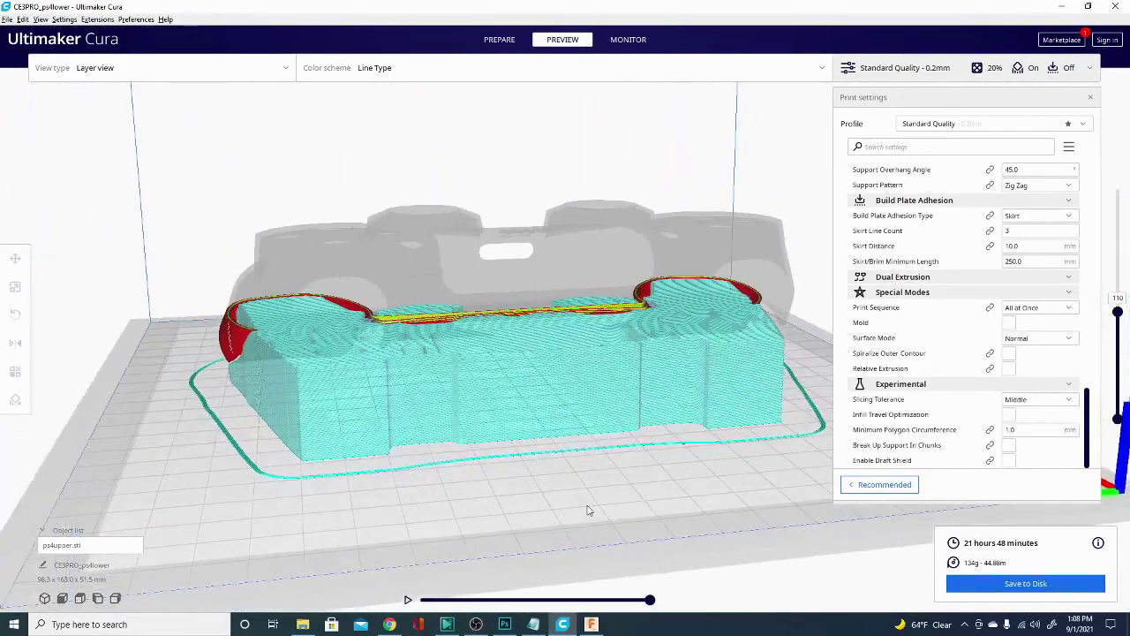
{"action": "right_click_drag", "start_coordinate": [580, 439], "coordinate": [565, 415]}
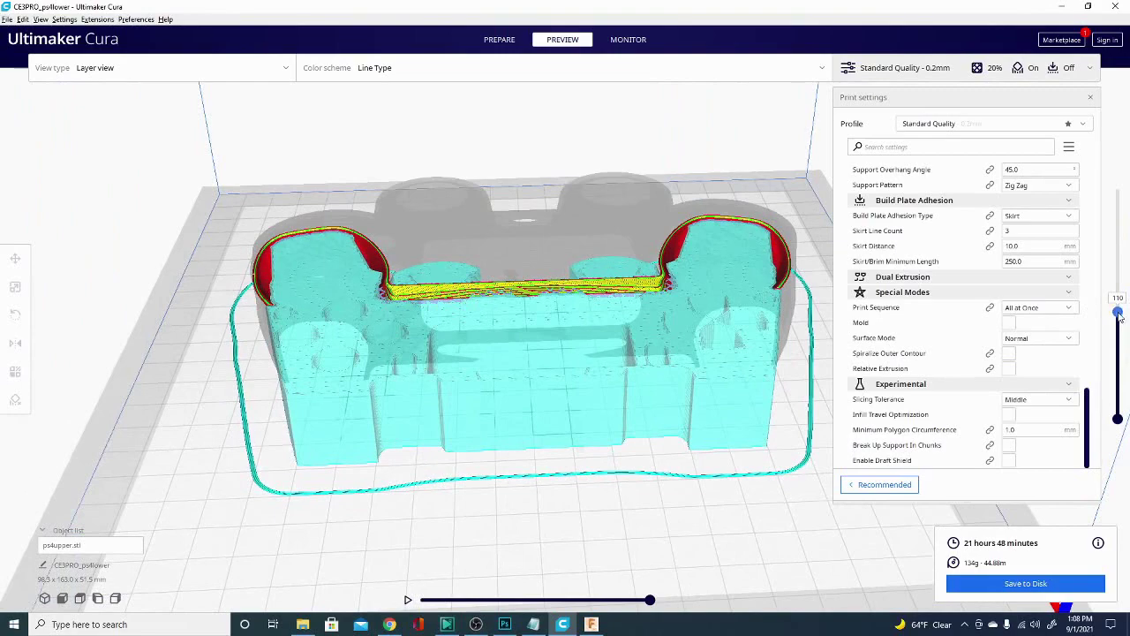
Step: Raise the displayed layer to 191 and examine the normal supports filling the controller shell
{"action": "left_click_drag", "start_coordinate": [1118, 312], "coordinate": [1120, 234]}
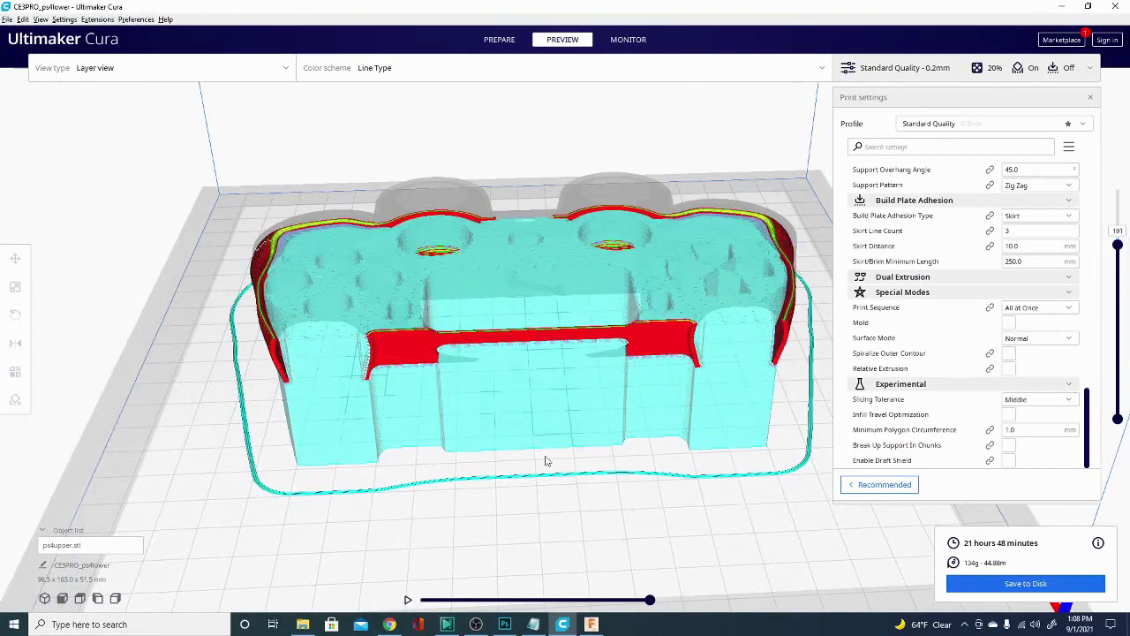
{"action": "right_click_drag", "start_coordinate": [750, 433], "coordinate": [561, 316]}
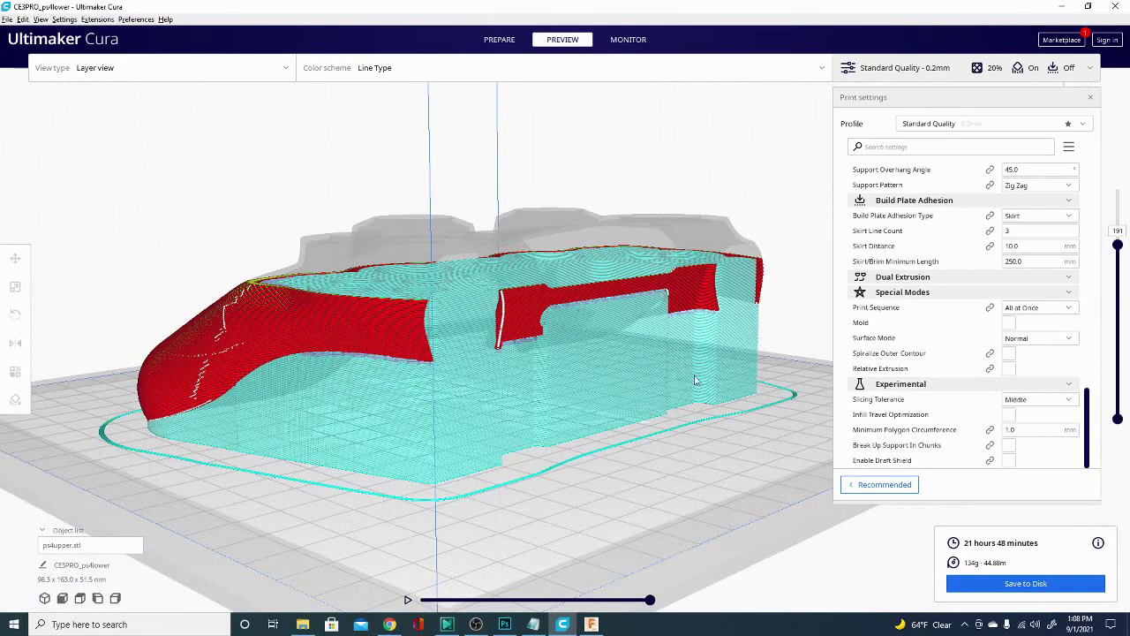
{"action": "right_click_drag", "start_coordinate": [715, 481], "coordinate": [510, 480]}
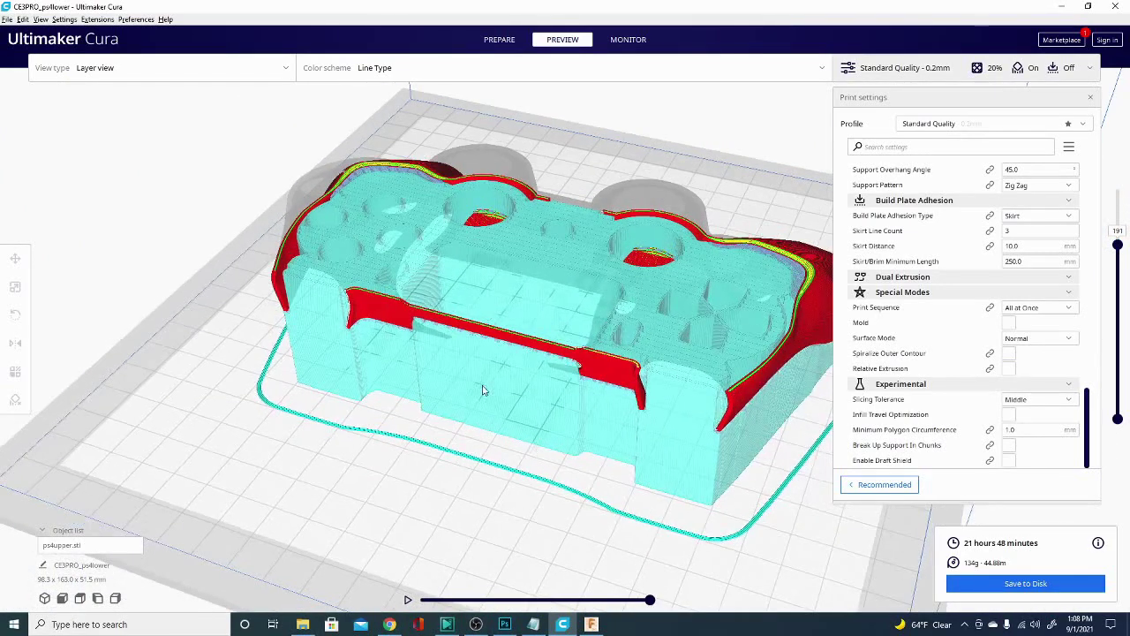
{"action": "right_click_drag", "start_coordinate": [753, 539], "coordinate": [574, 574]}
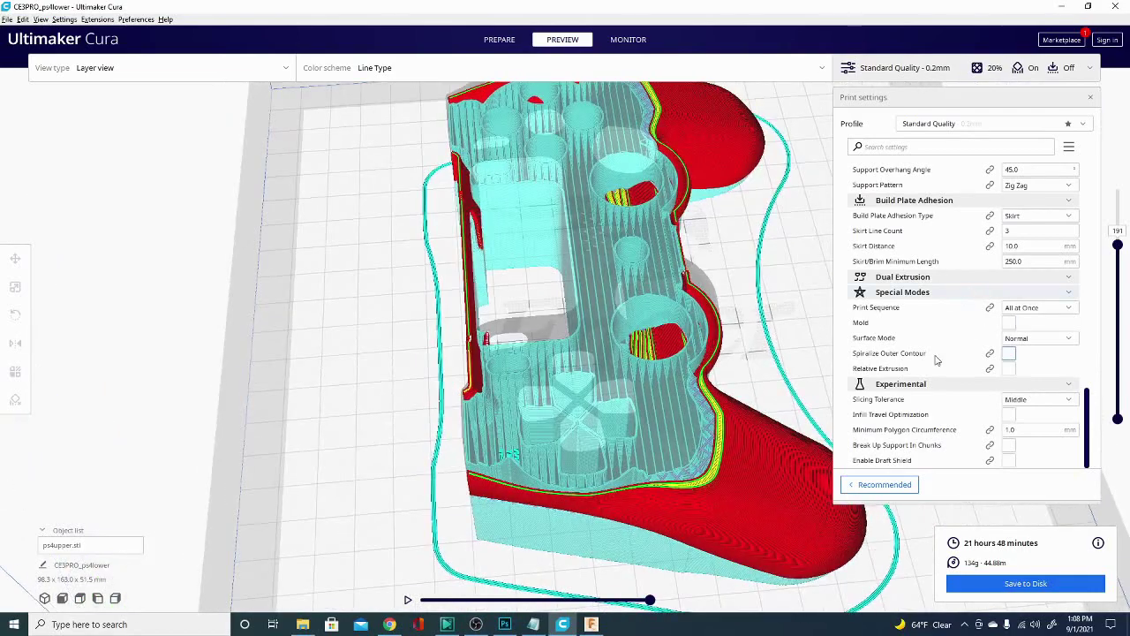
Step: Change the support structure to Tree and slice the controller shell again
{"action": "mouse_move", "coordinate": [945, 354]}
{"action": "scroll", "coordinate": [984, 360], "scroll_direction": "up", "scroll_amount": 2}
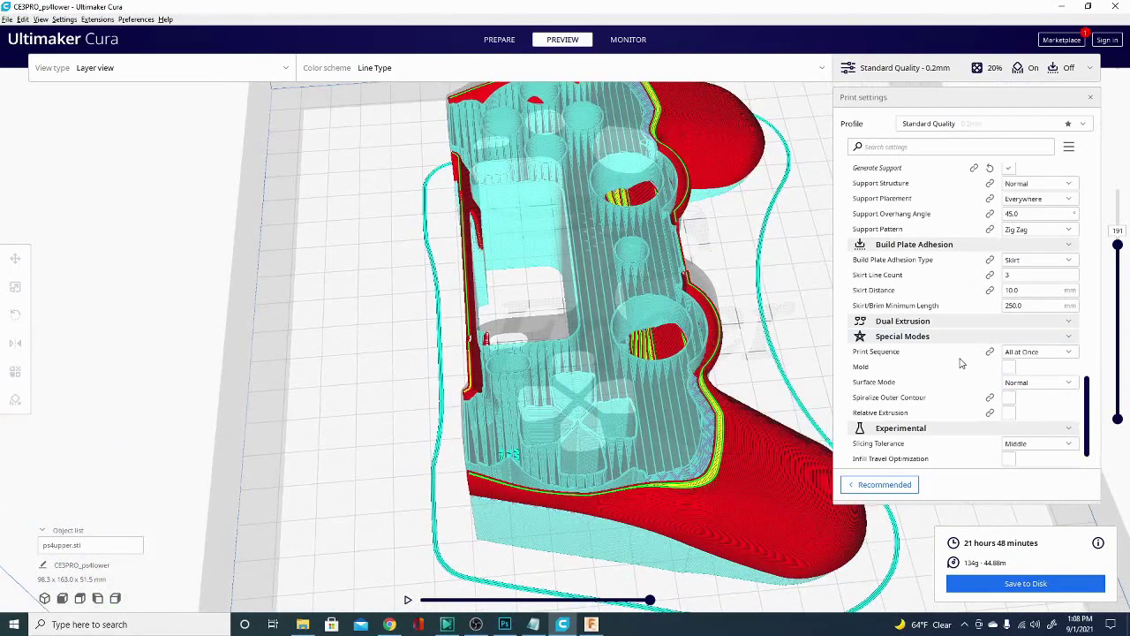
{"action": "scroll", "coordinate": [954, 349], "scroll_direction": "up", "scroll_amount": 1}
{"action": "scroll", "coordinate": [952, 350], "scroll_direction": "up", "scroll_amount": 1}
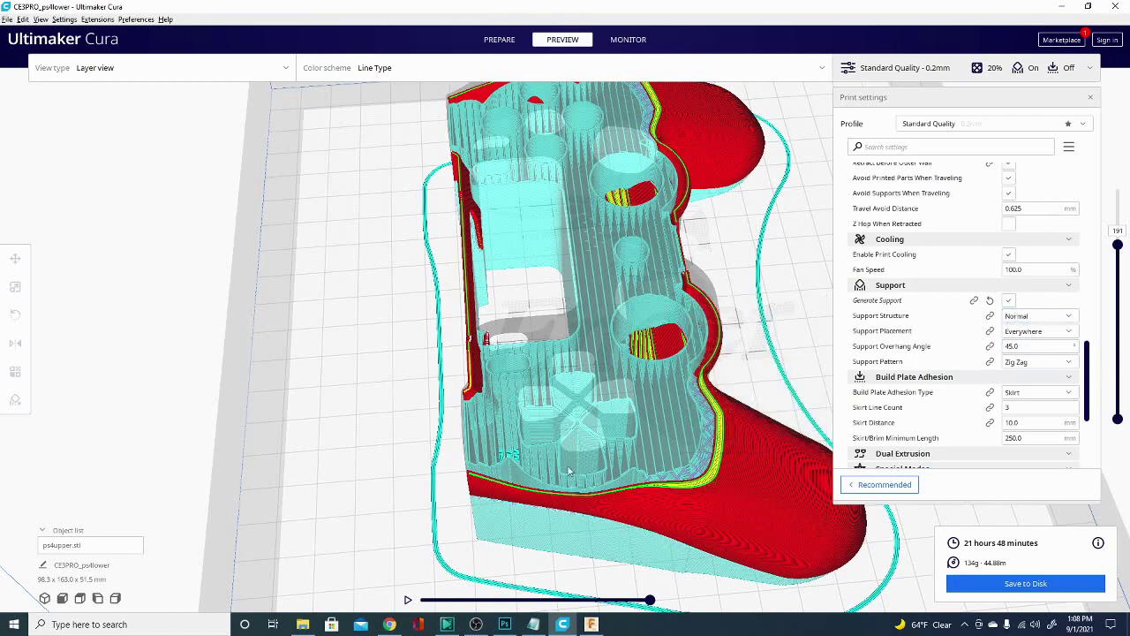
{"action": "left_click", "coordinate": [1060, 362]}
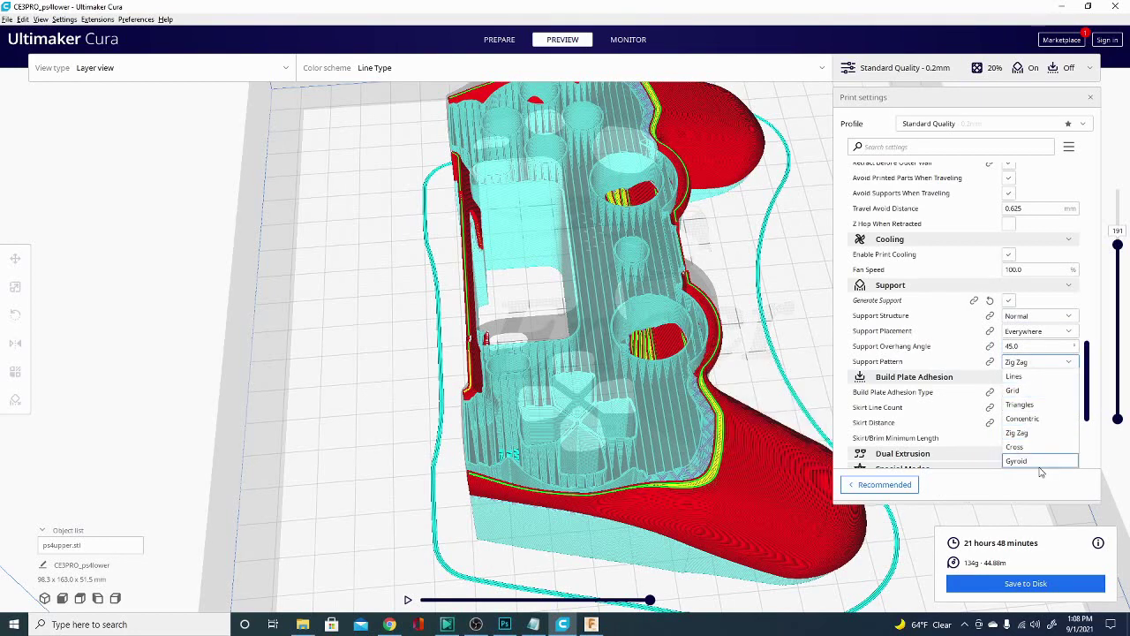
{"action": "left_click", "coordinate": [1045, 319]}
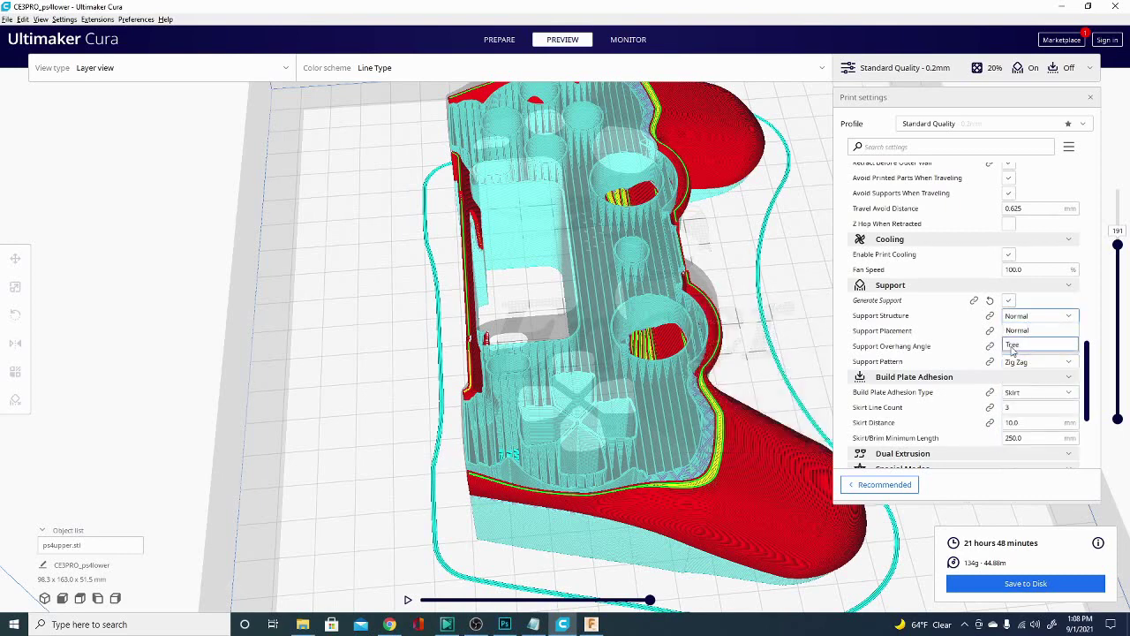
{"action": "left_click", "coordinate": [1016, 345]}
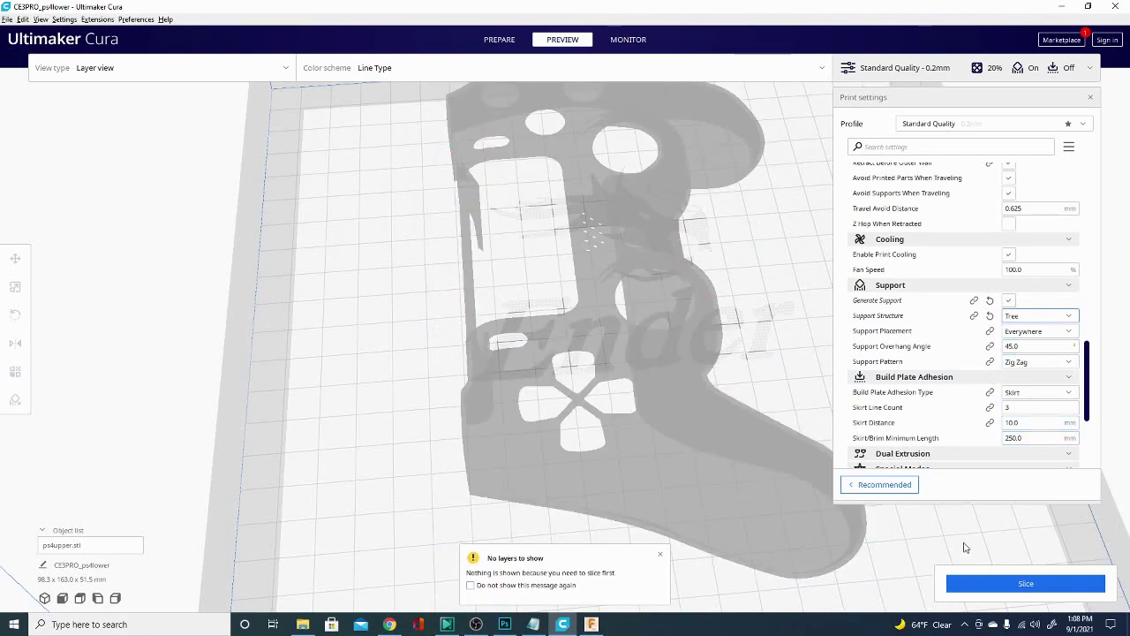
{"action": "left_click", "coordinate": [998, 586]}
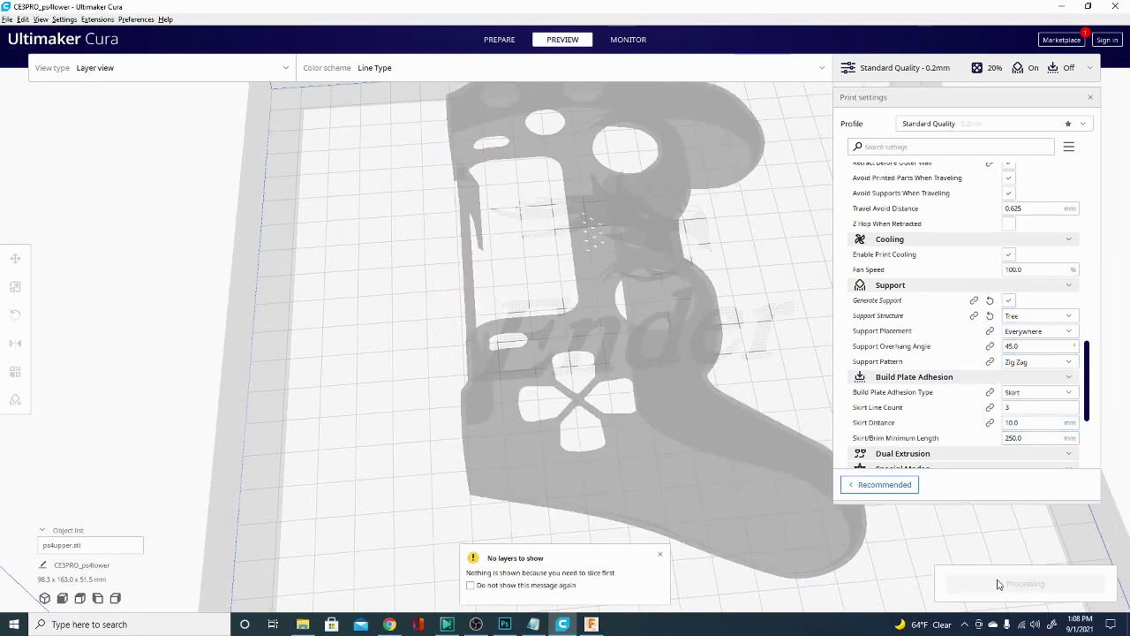
{"action": "right_click_drag", "start_coordinate": [358, 421], "coordinate": [663, 400]}
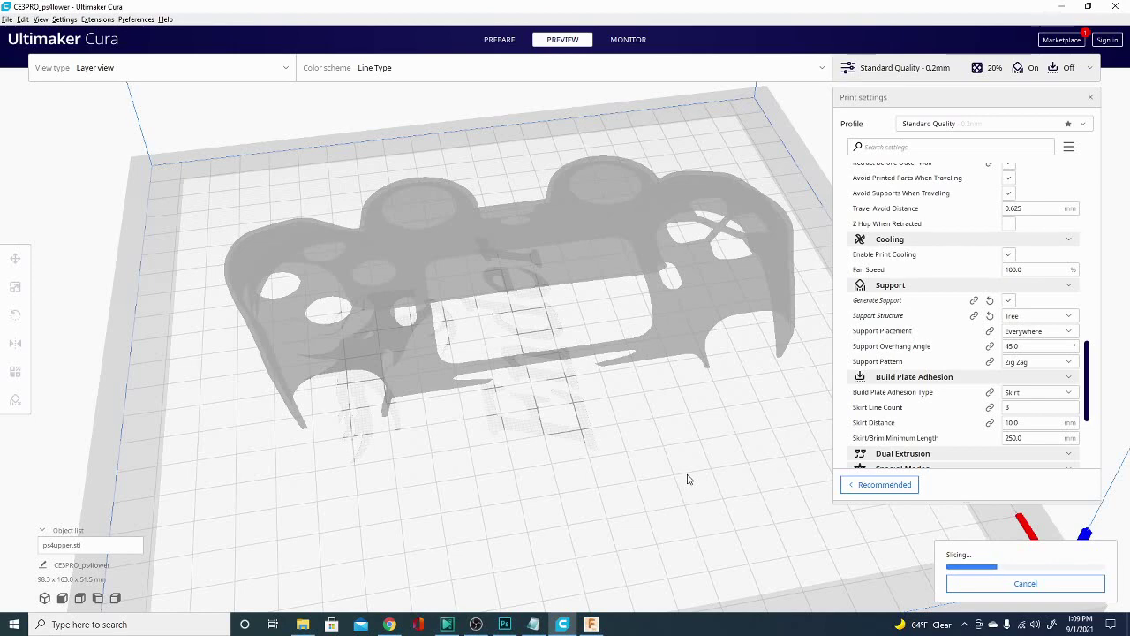
{"action": "right_click_drag", "start_coordinate": [497, 419], "coordinate": [477, 391]}
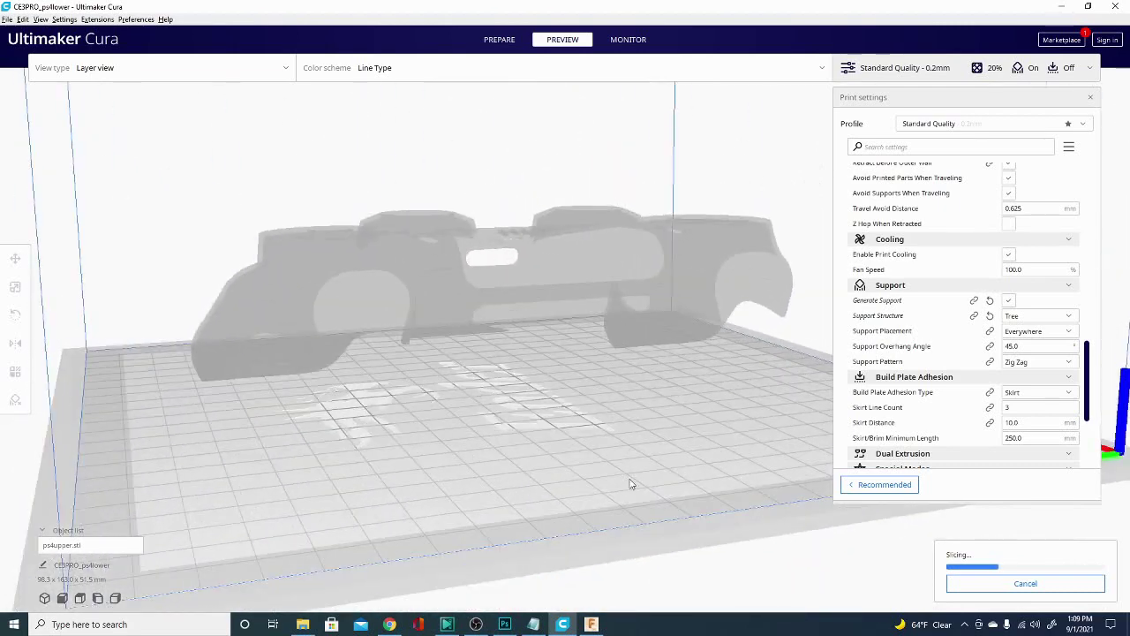
{"action": "right_click_drag", "start_coordinate": [595, 303], "coordinate": [295, 450]}
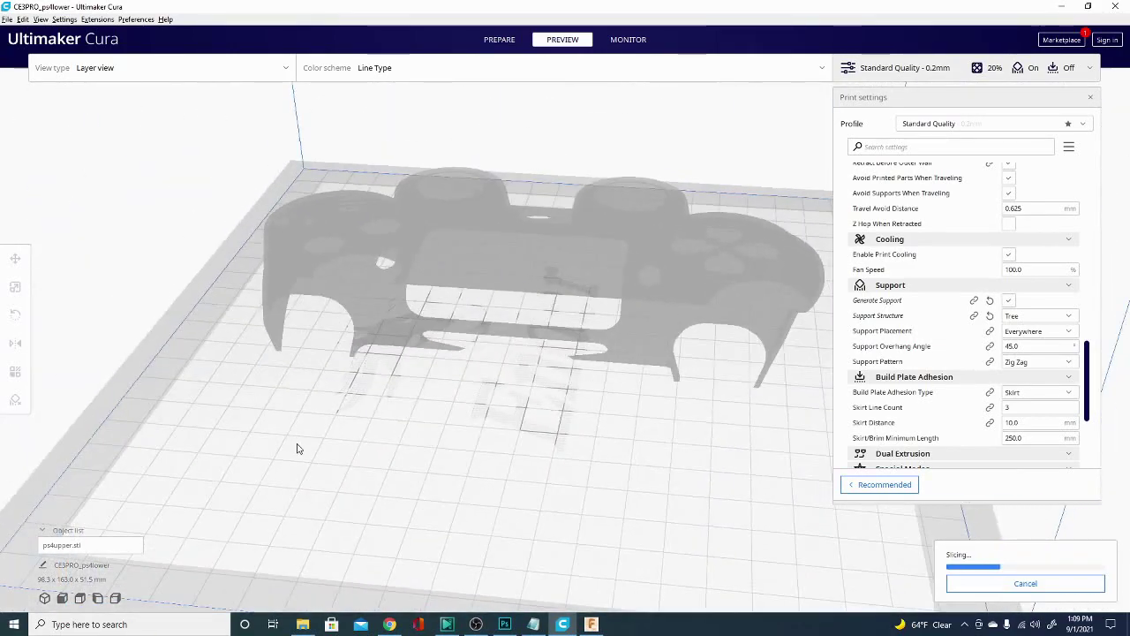
{"action": "right_click_drag", "start_coordinate": [373, 451], "coordinate": [467, 469]}
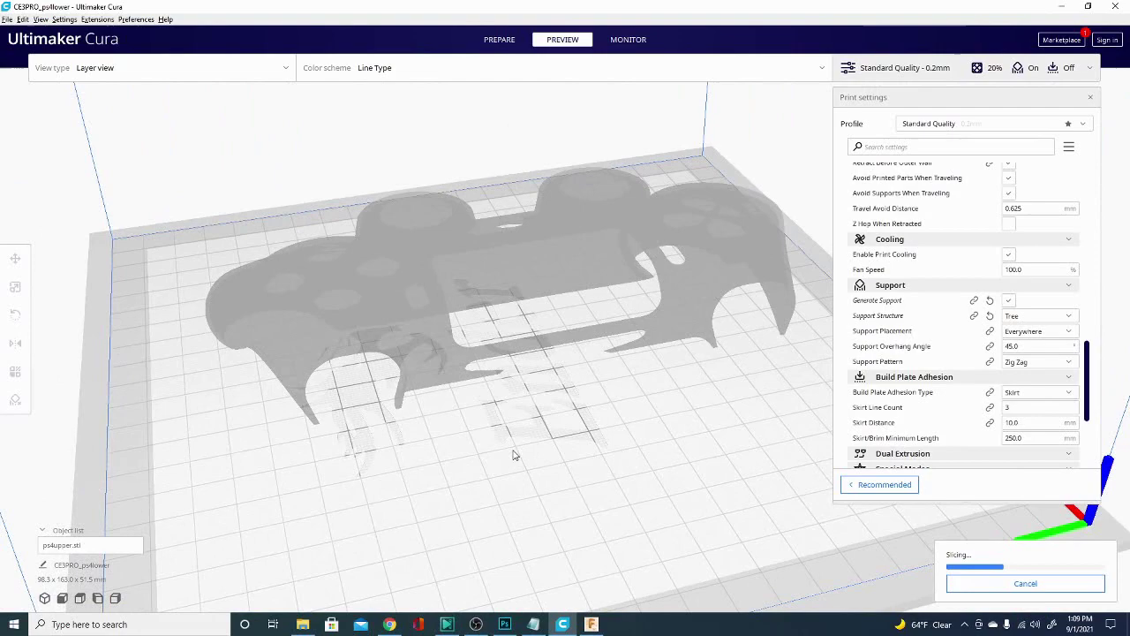
{"action": "right_click_drag", "start_coordinate": [414, 462], "coordinate": [353, 428]}
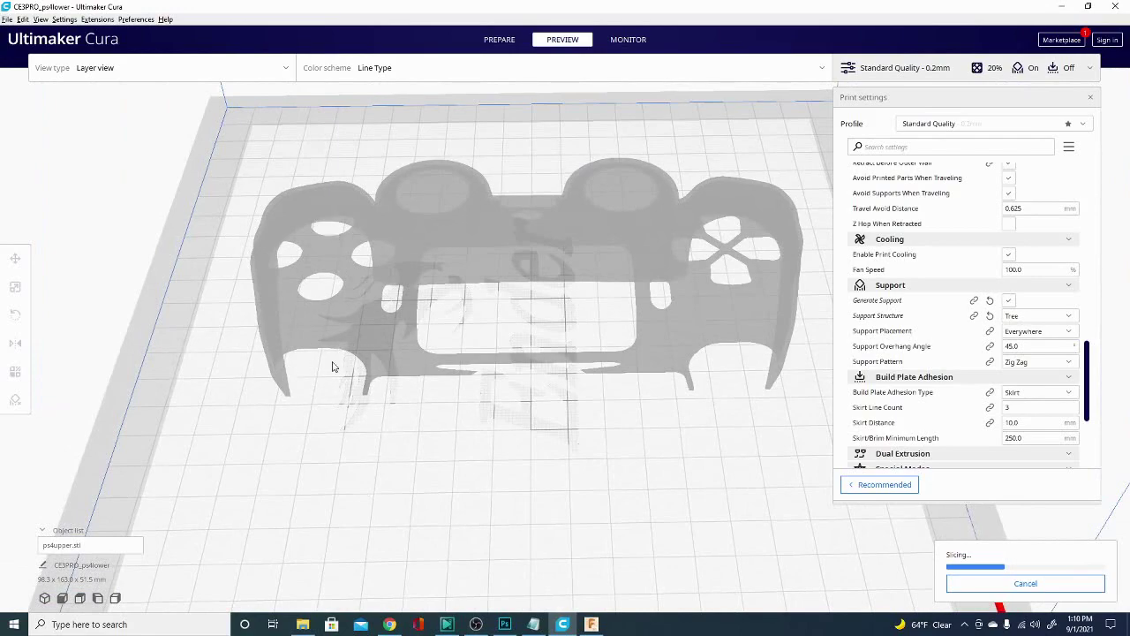
{"action": "right_click_drag", "start_coordinate": [333, 367], "coordinate": [976, 489]}
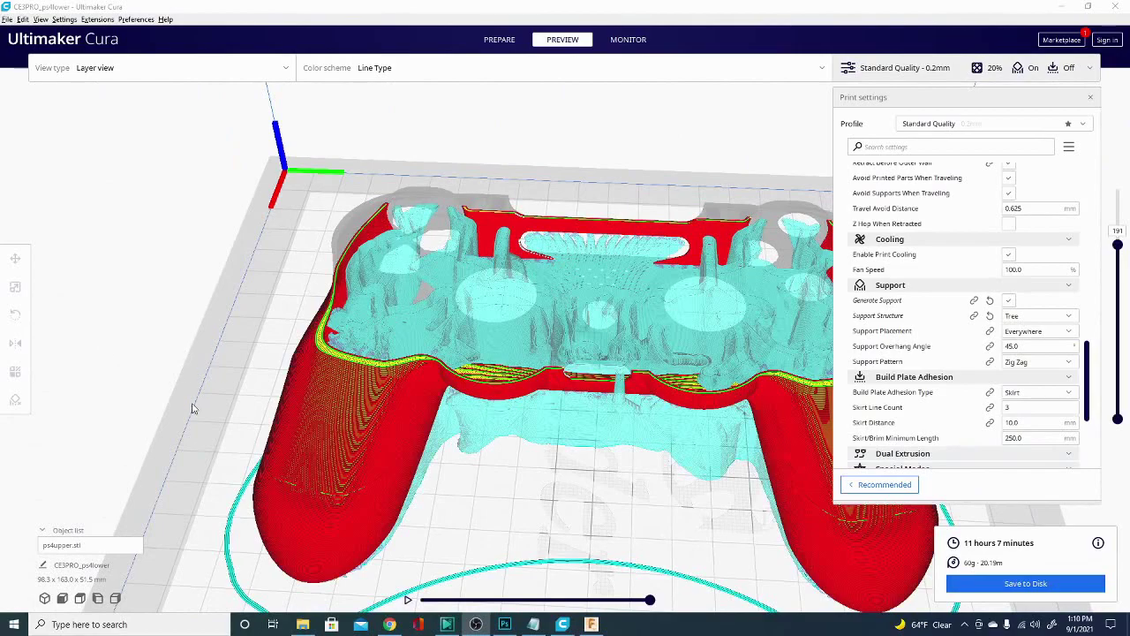
Step: Examine the sliced tree supports inside and beneath the controller shell in the layer preview from several angles
{"action": "right_click_drag", "start_coordinate": [176, 357], "coordinate": [731, 428]}
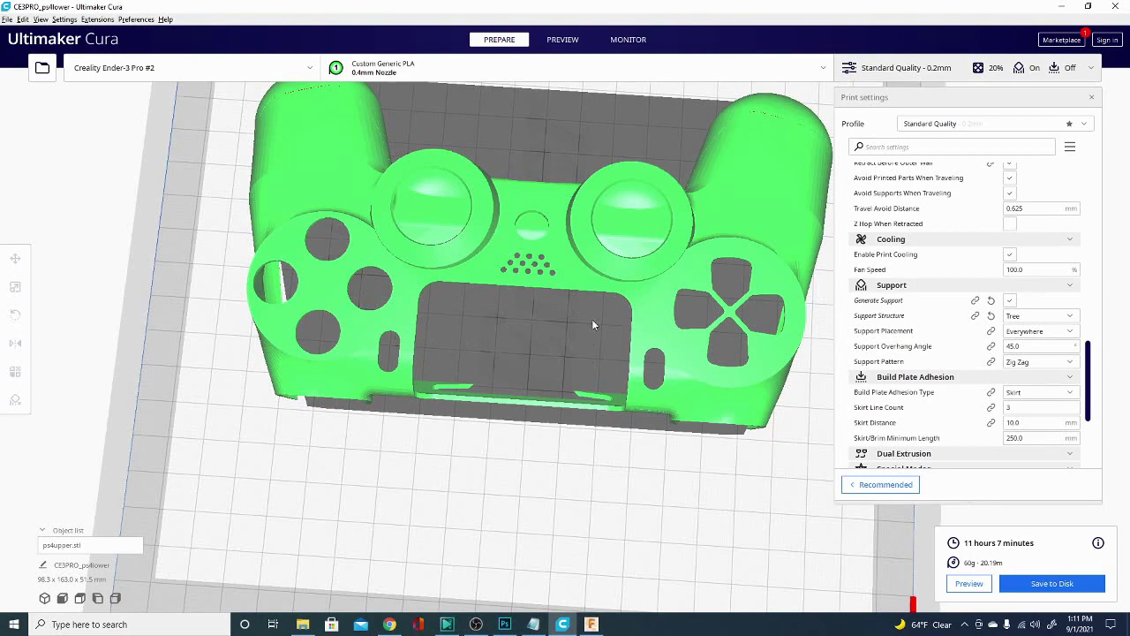
{"action": "left_click", "coordinate": [566, 39]}
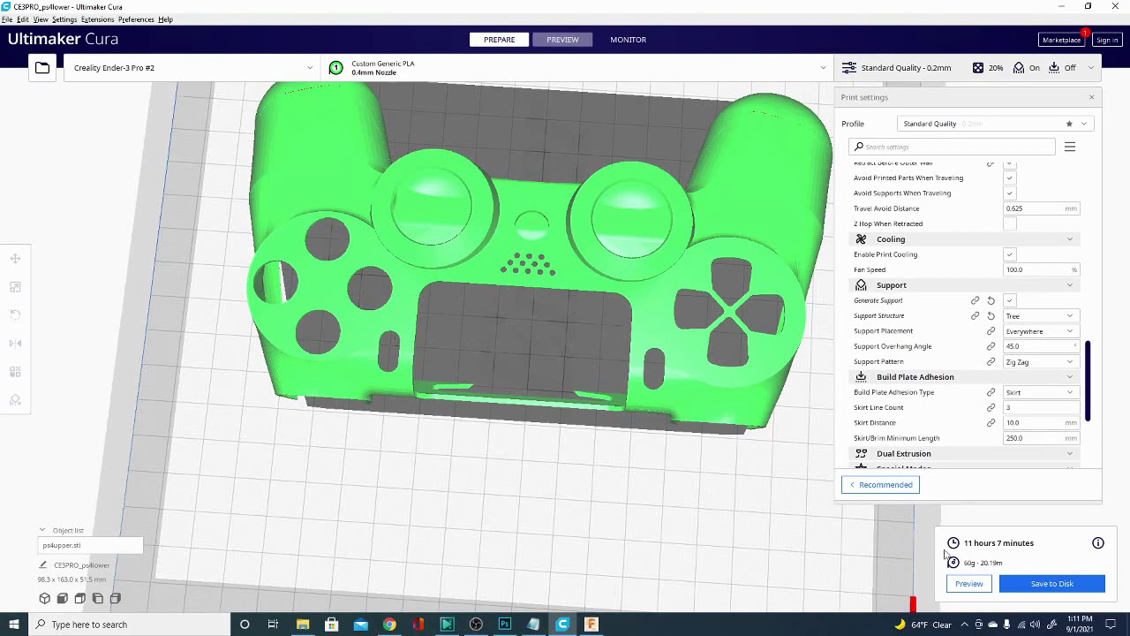
{"action": "right_click_drag", "start_coordinate": [653, 539], "coordinate": [662, 488]}
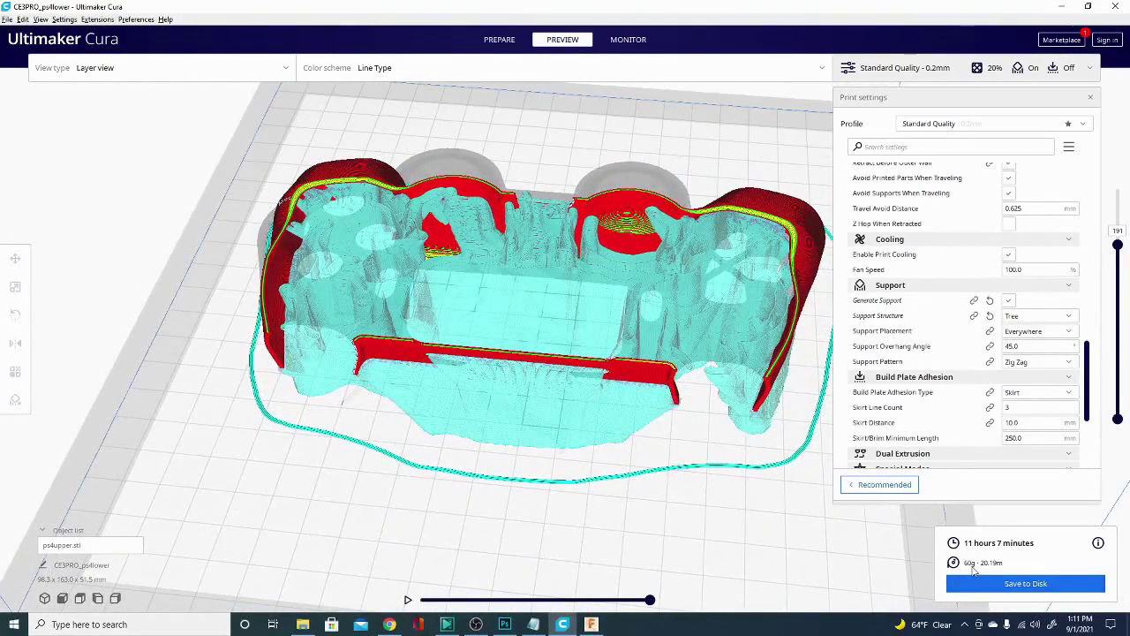
{"action": "right_click_drag", "start_coordinate": [581, 527], "coordinate": [595, 574]}
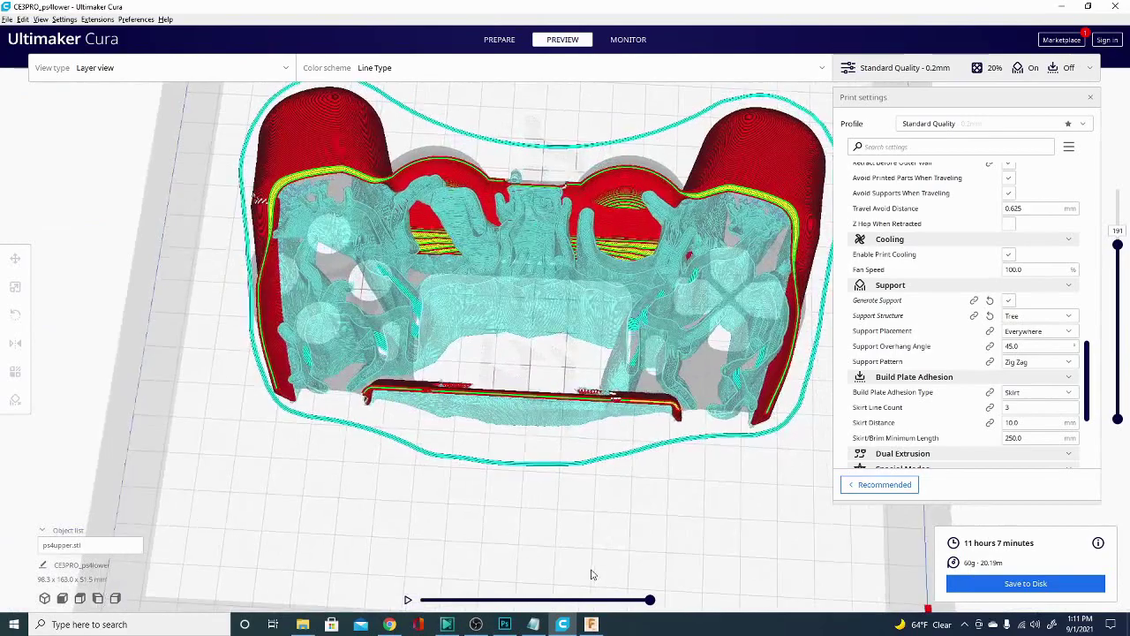
{"action": "right_click_drag", "start_coordinate": [351, 450], "coordinate": [698, 387]}
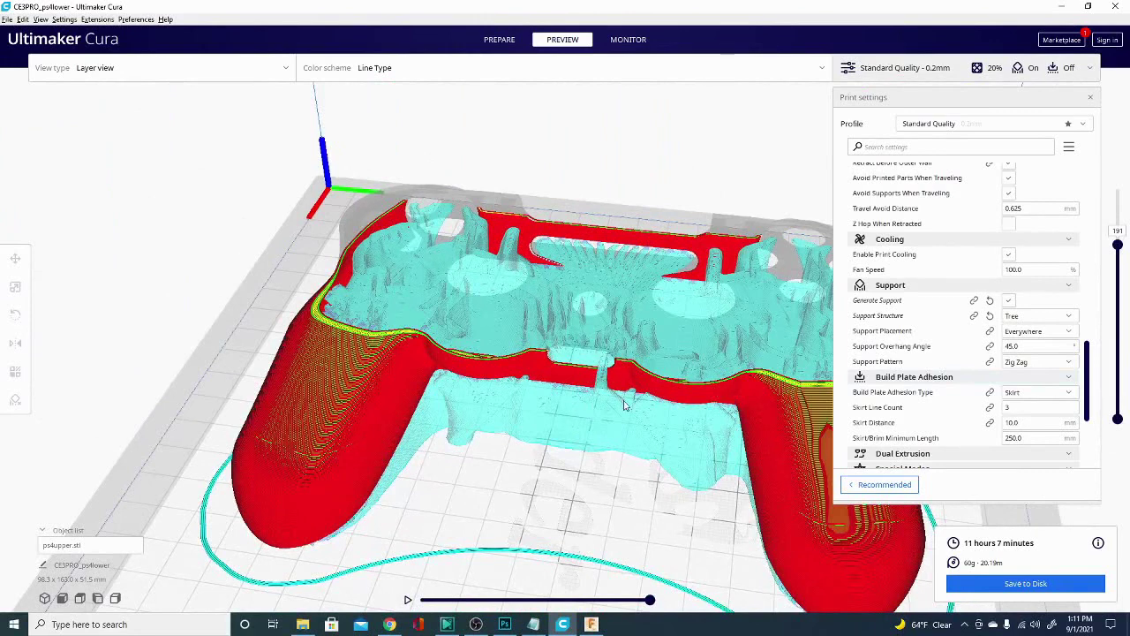
{"action": "right_click_drag", "start_coordinate": [618, 519], "coordinate": [698, 517]}
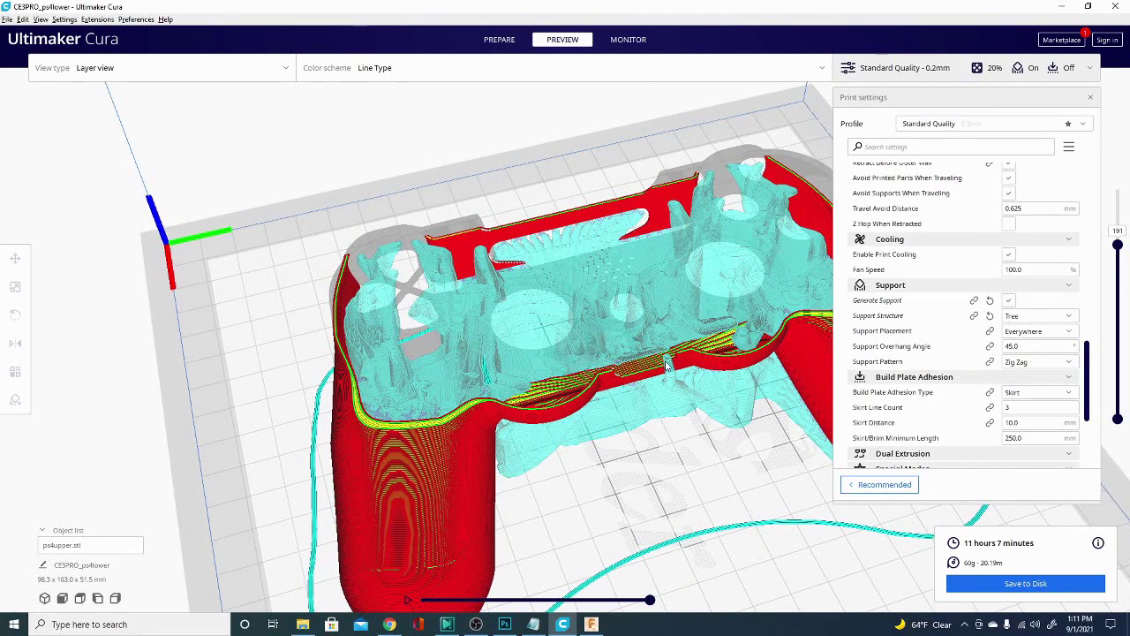
{"action": "right_click_drag", "start_coordinate": [672, 443], "coordinate": [567, 347]}
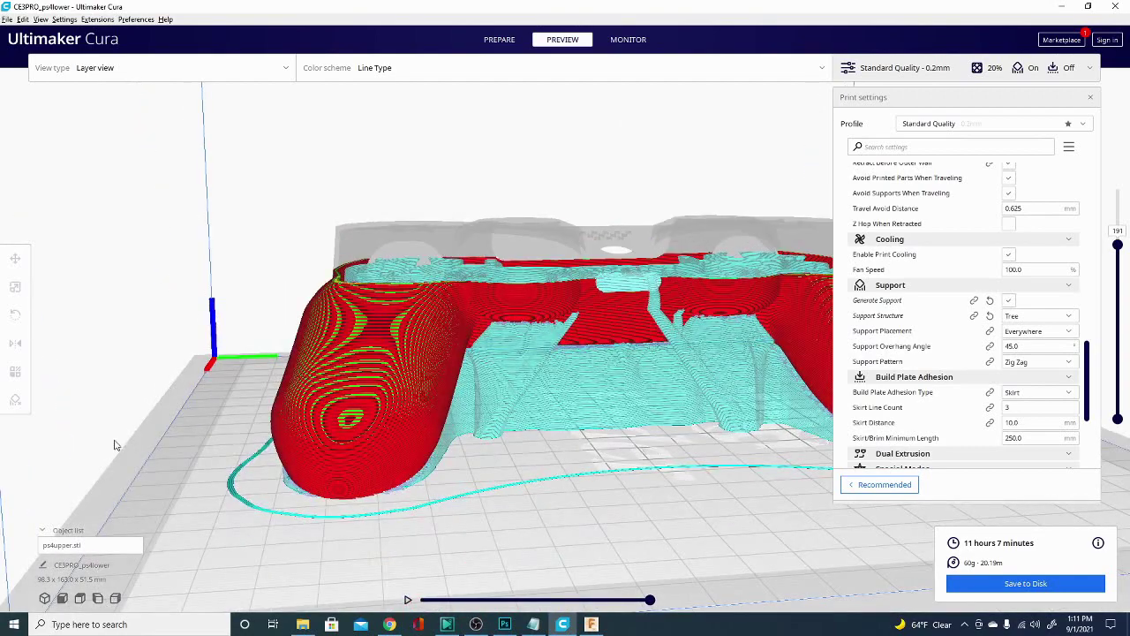
Step: Inspect the tree supports from above the cut-open shell and from below, where their branches meet the build plate
{"action": "right_click_drag", "start_coordinate": [115, 445], "coordinate": [698, 499]}
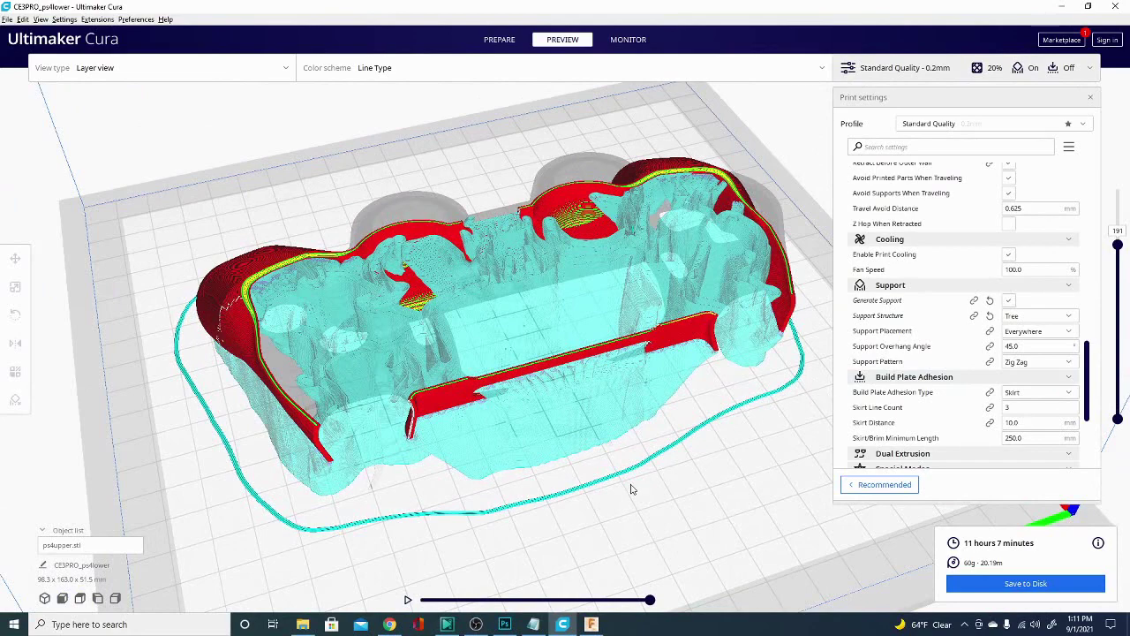
{"action": "right_click_drag", "start_coordinate": [631, 489], "coordinate": [745, 528]}
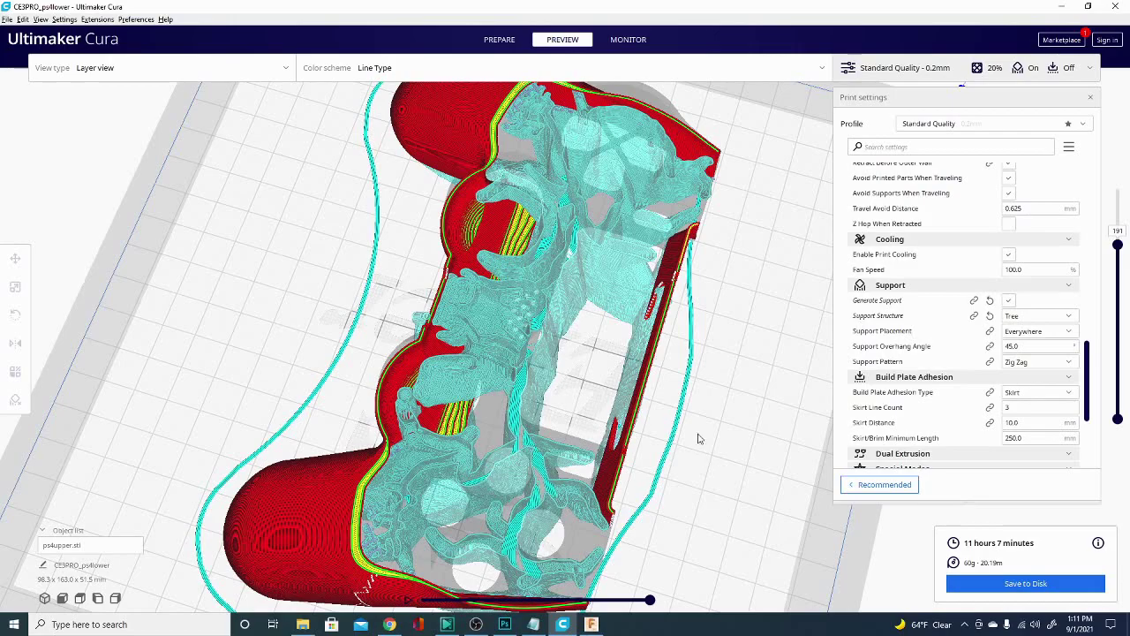
{"action": "right_click_drag", "start_coordinate": [698, 438], "coordinate": [443, 479]}
{"action": "right_click_drag", "start_coordinate": [443, 479], "coordinate": [427, 221]}
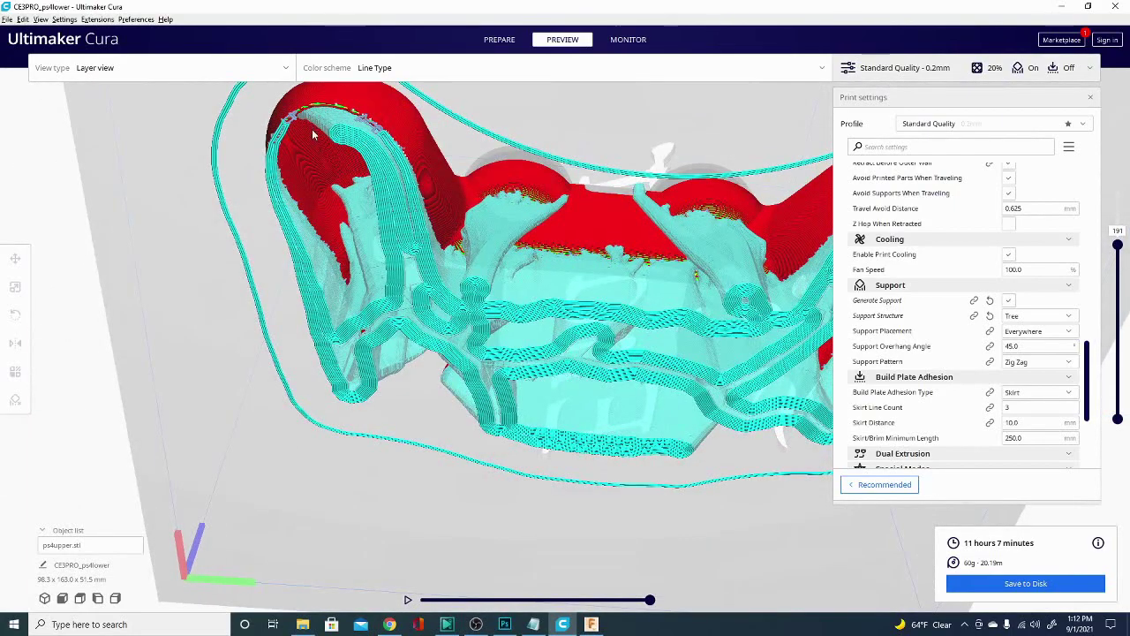
{"action": "right_click_drag", "start_coordinate": [323, 183], "coordinate": [339, 318]}
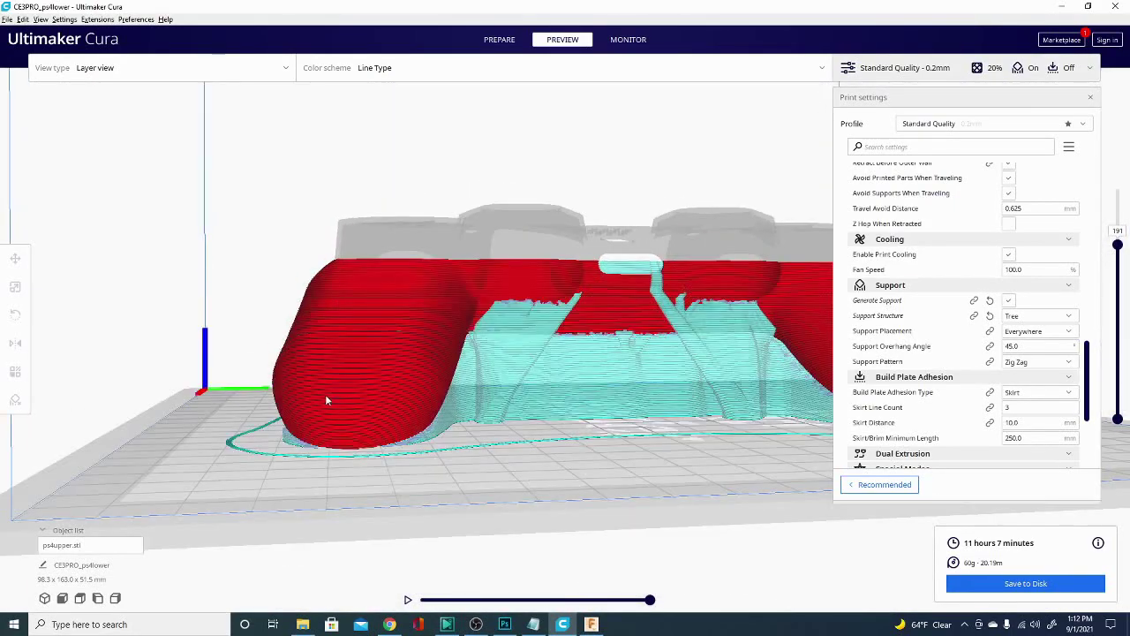
{"action": "right_click_drag", "start_coordinate": [349, 510], "coordinate": [521, 430]}
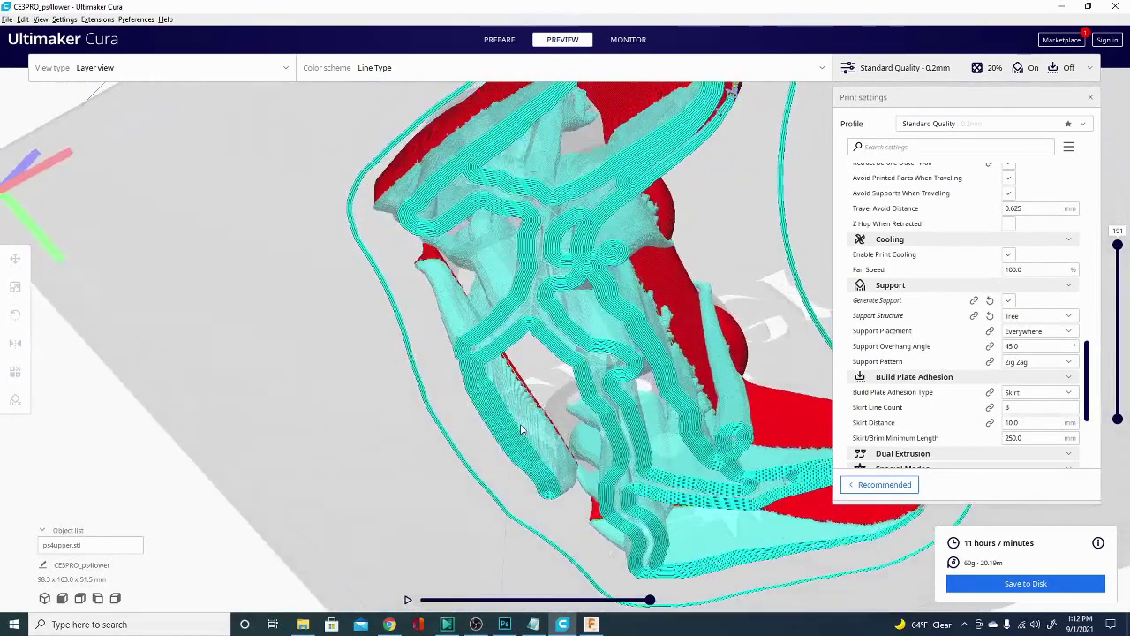
{"action": "right_click_drag", "start_coordinate": [708, 135], "coordinate": [697, 221]}
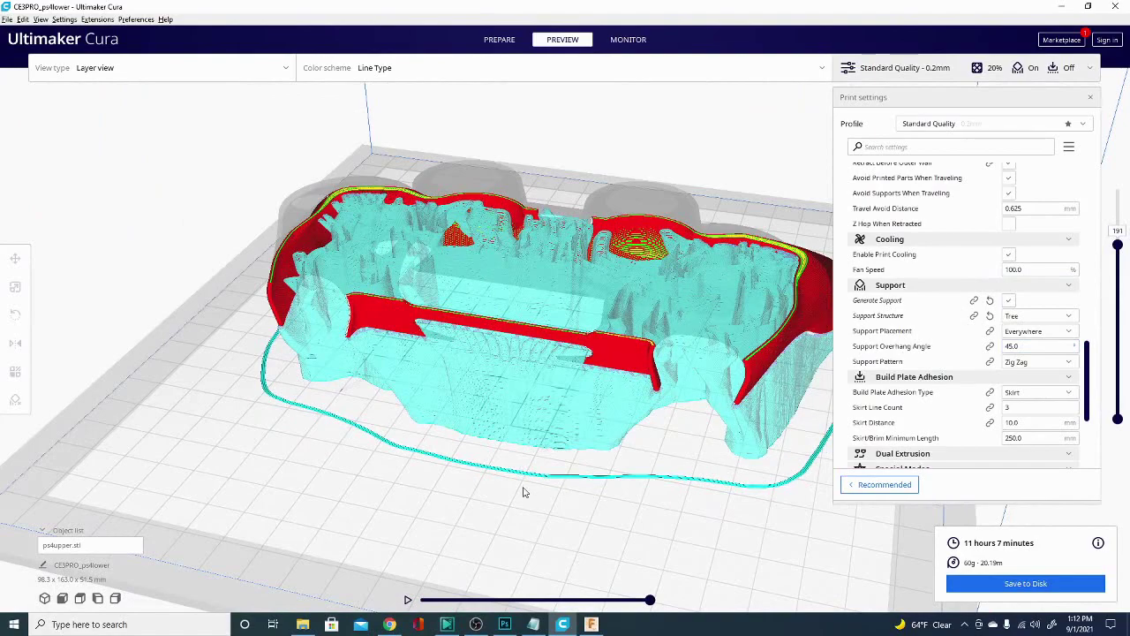
Step: Orbit around the shell to examine the tree supports along its open edge, in its interior and around the handles
{"action": "mouse_move", "coordinate": [325, 471]}
{"action": "right_mouse_down"}
{"action": "mouse_move", "coordinate": [419, 486]}
{"action": "mouse_move", "coordinate": [434, 444]}
{"action": "mouse_move", "coordinate": [894, 441]}
{"action": "mouse_move", "coordinate": [223, 490]}
{"action": "mouse_move", "coordinate": [331, 479]}
{"action": "right_mouse_up"}
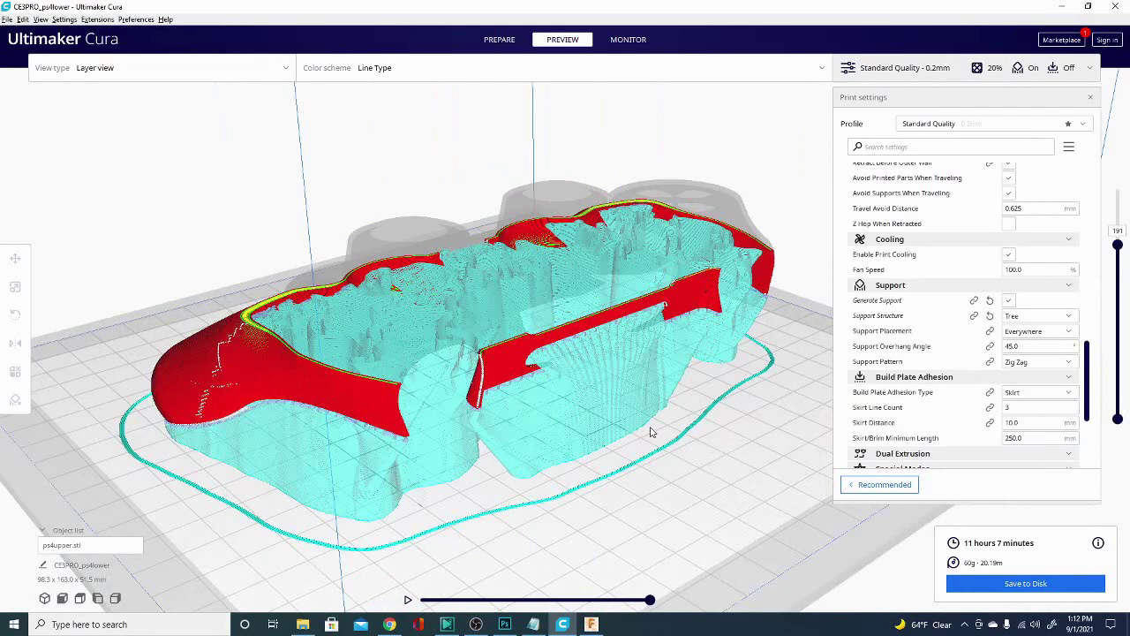
{"action": "right_click_drag", "start_coordinate": [797, 493], "coordinate": [631, 554]}
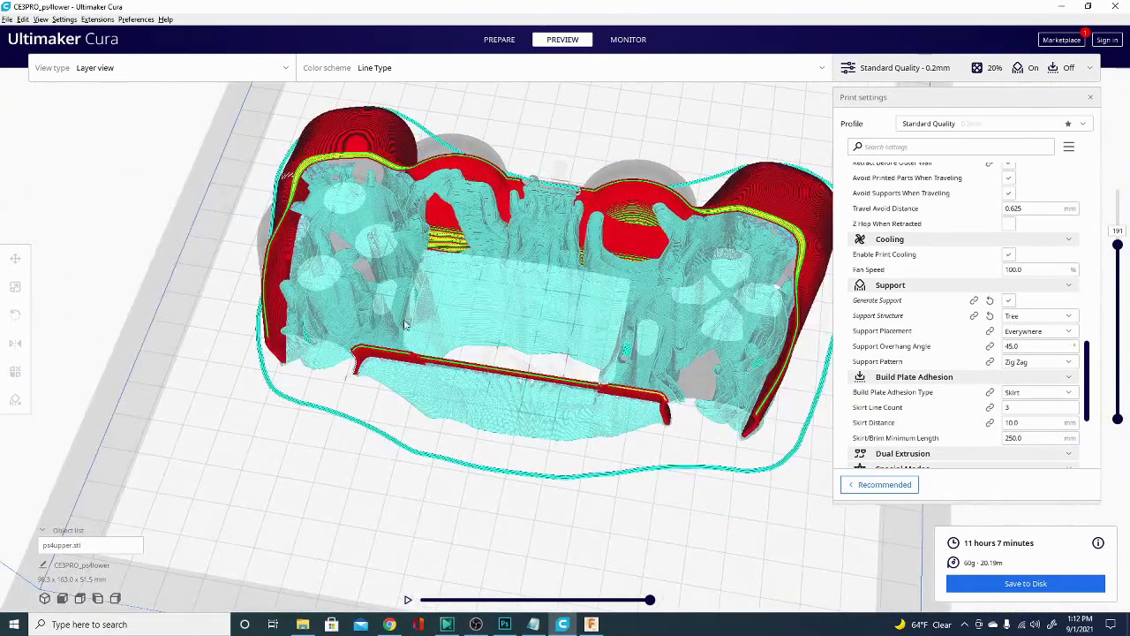
{"action": "right_click_drag", "start_coordinate": [312, 468], "coordinate": [267, 397]}
{"action": "right_click_drag", "start_coordinate": [451, 474], "coordinate": [590, 427]}
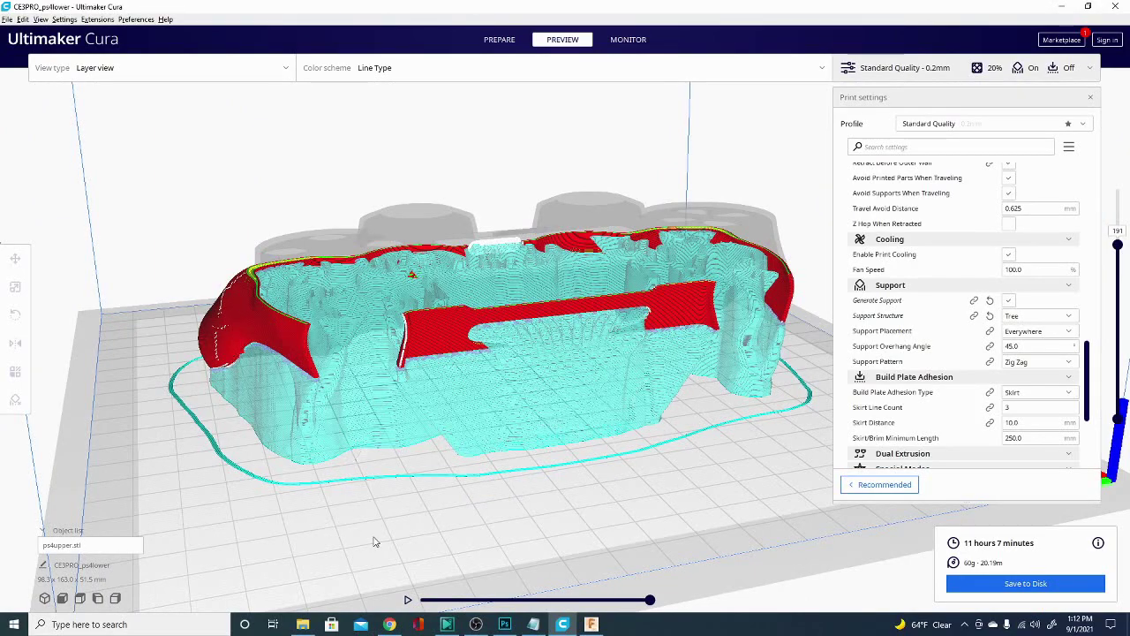
{"action": "right_click_drag", "start_coordinate": [375, 541], "coordinate": [560, 507]}
{"action": "right_click_drag", "start_coordinate": [292, 487], "coordinate": [487, 379]}
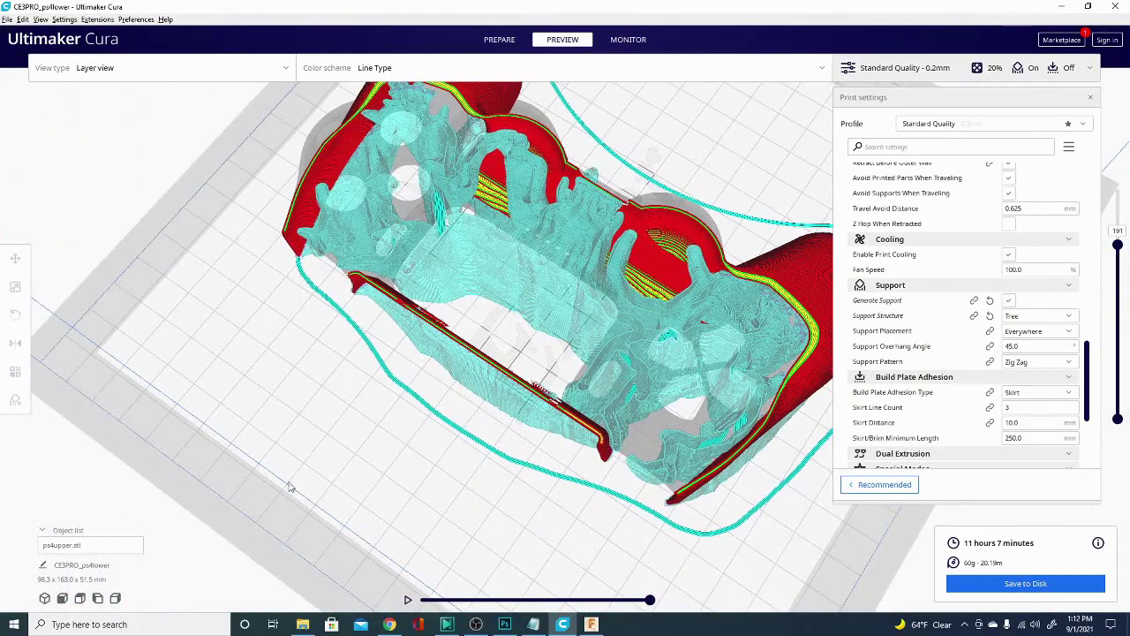
{"action": "right_click_drag", "start_coordinate": [588, 543], "coordinate": [183, 454]}
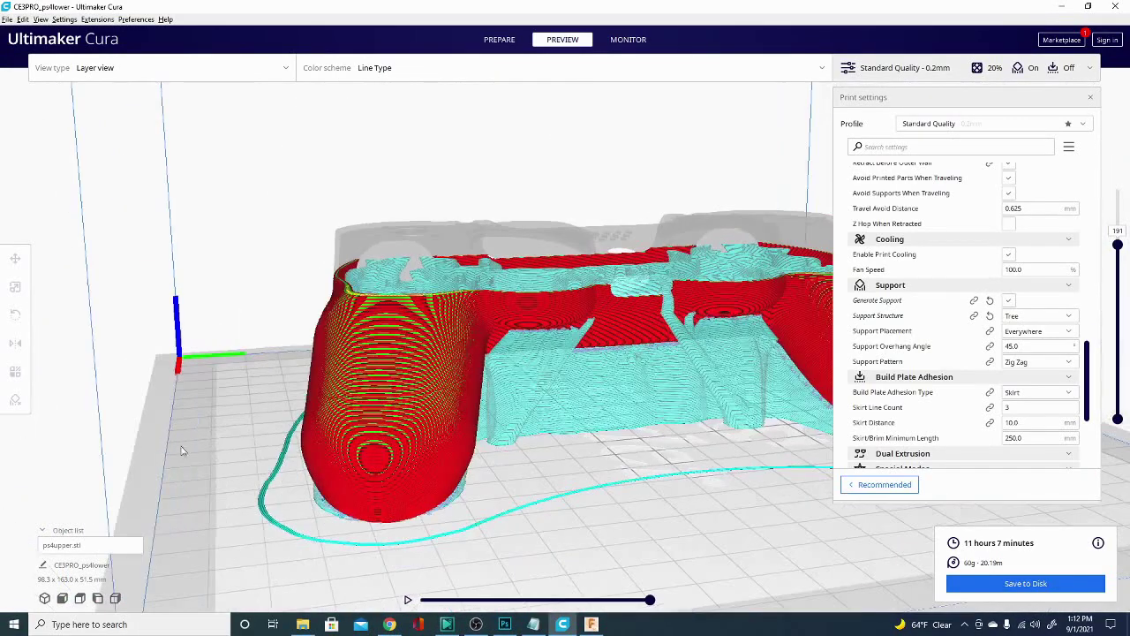
{"action": "scroll", "coordinate": [615, 478], "scroll_direction": "down", "scroll_amount": 3}
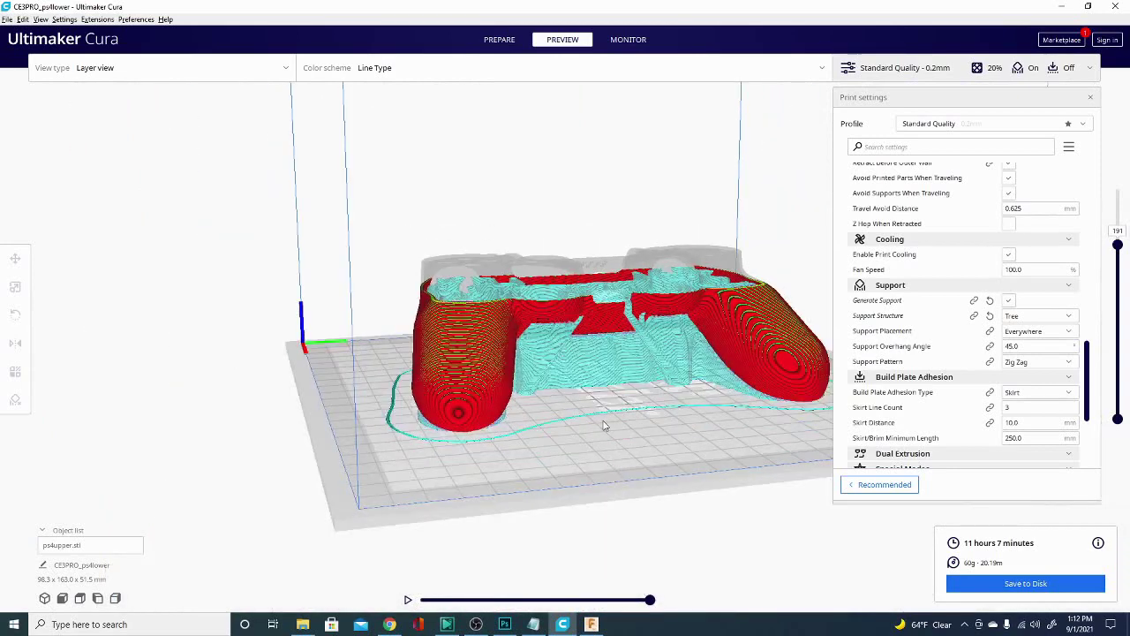